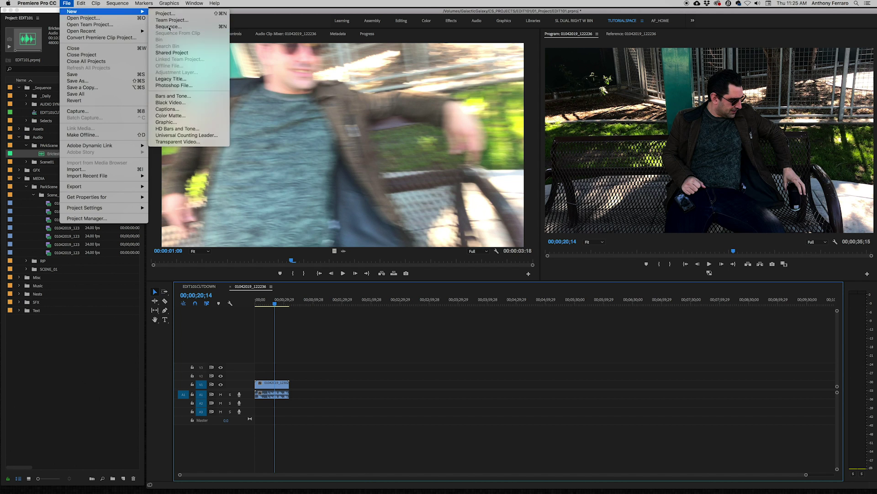
Create a new sequence with the dialog's settings, and another sequence from the clip 01042019_122931.mov in the Scene_01 bin
left_click(169, 26)
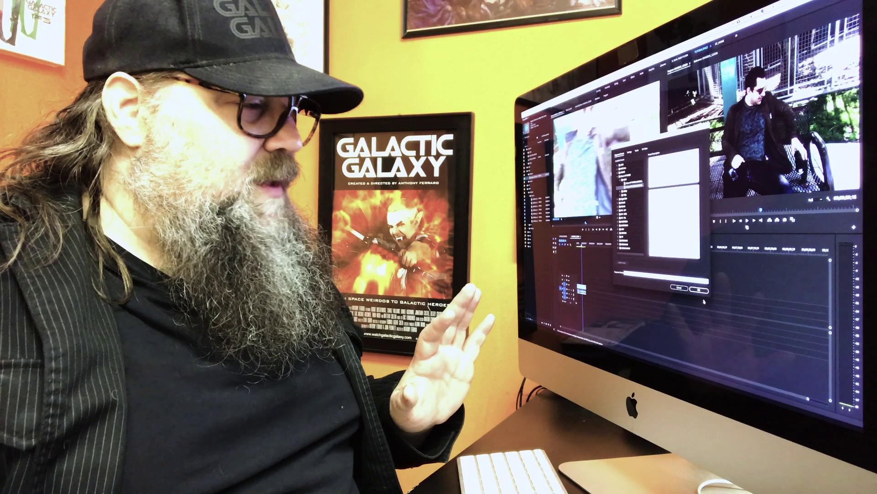
left_click(700, 291)
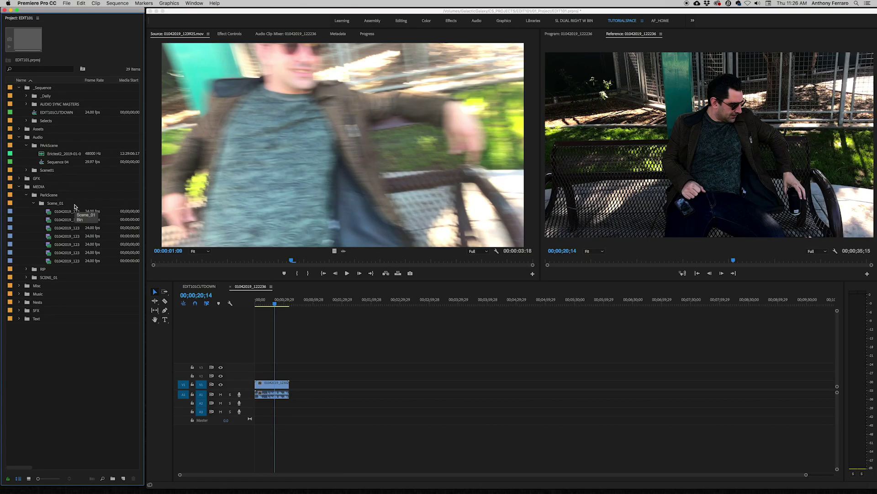
left_click(71, 213)
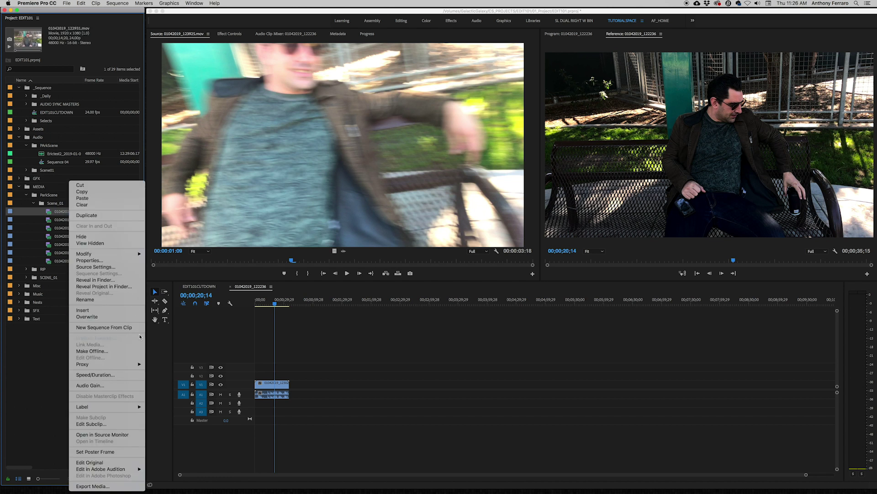
key("super+shift+n")
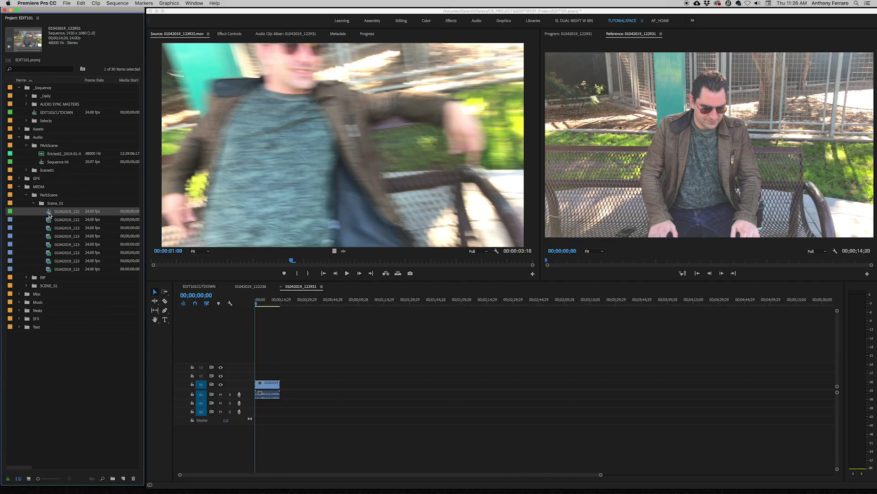
Create a new bin named AudioSync inside the _Sequence bin
left_click(45, 90)
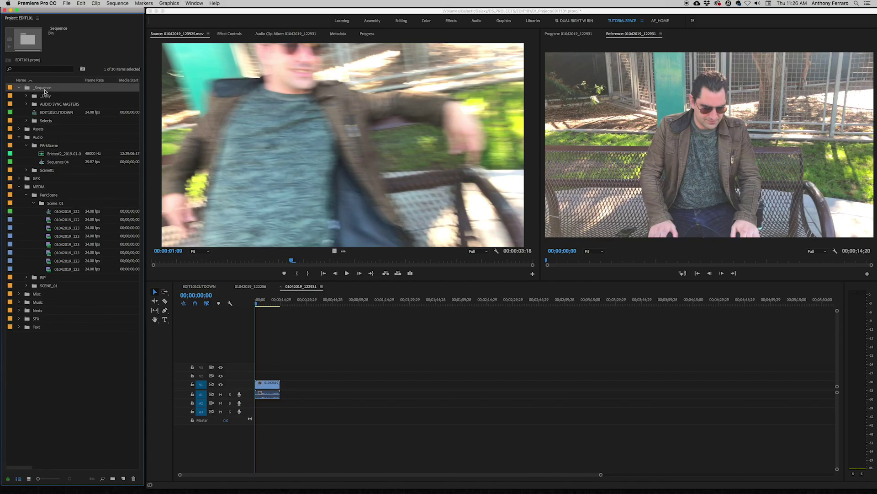
right_click(40, 89)
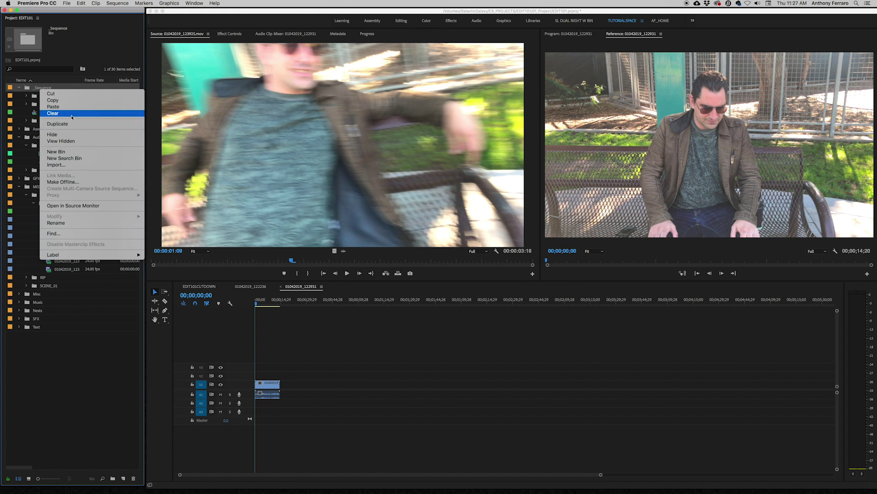
left_click(72, 154)
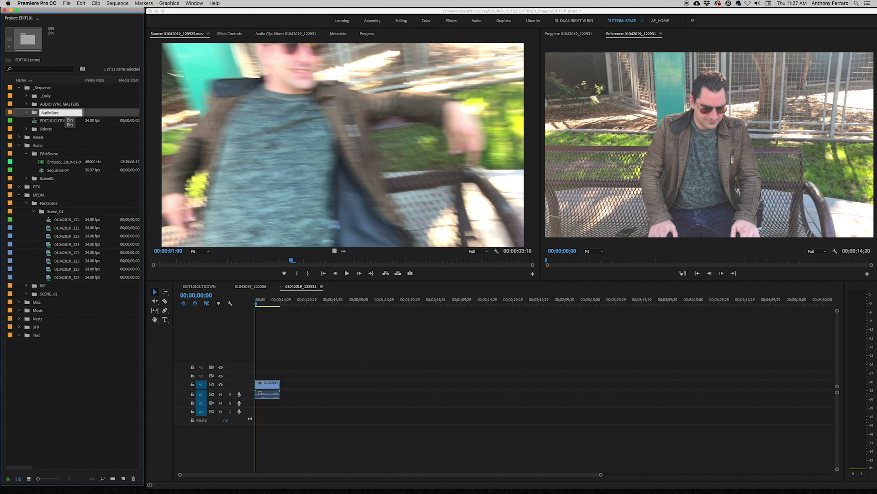
left_click(87, 100)
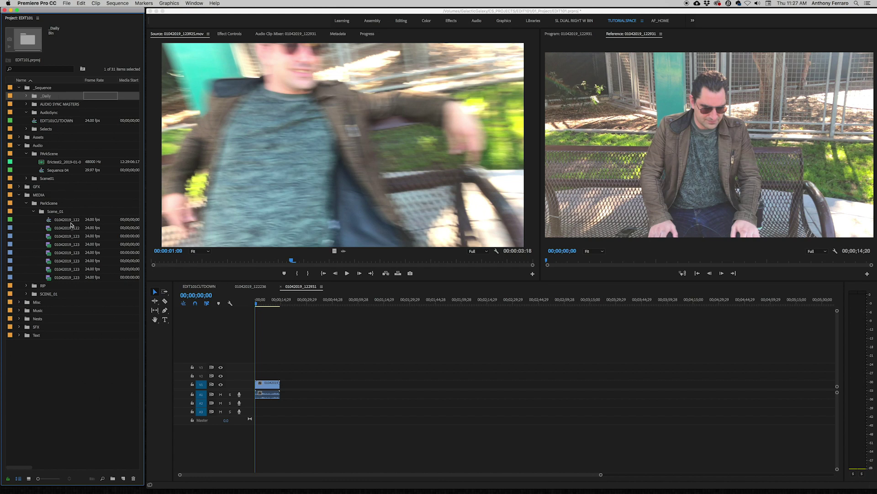
Move the 01042019_122931 sequence into the AudioSync bin and rename it ParkScene_AudioSync
left_click(71, 224)
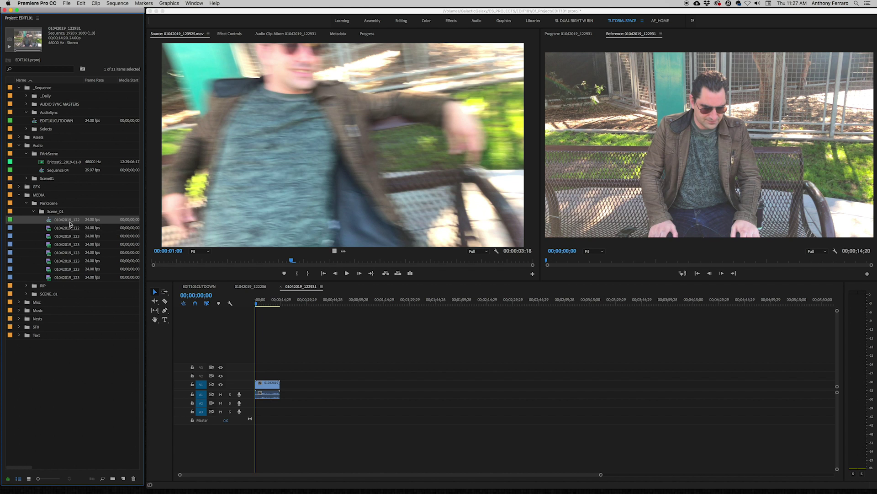
left_click_drag(69, 219, 49, 114)
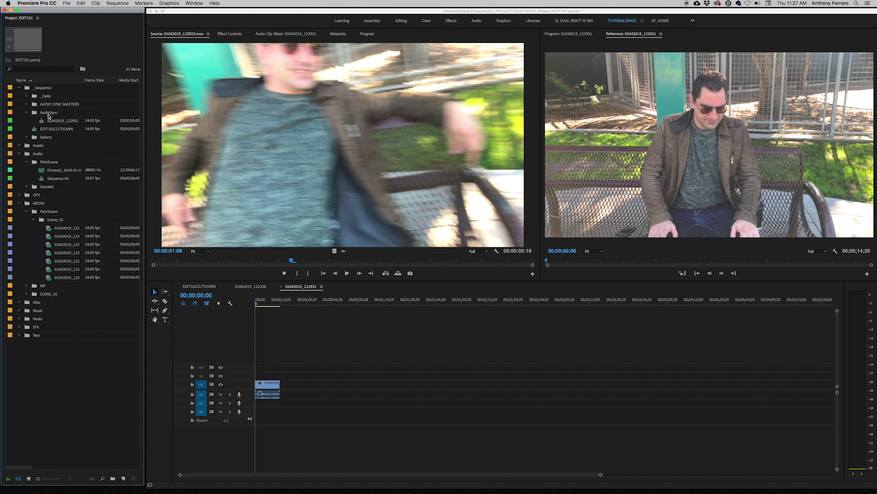
left_click(52, 121)
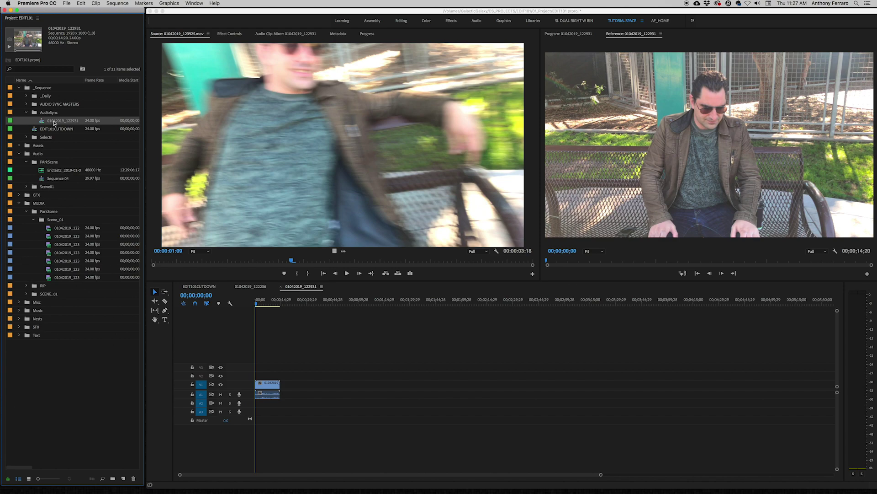
type("AudioSync")
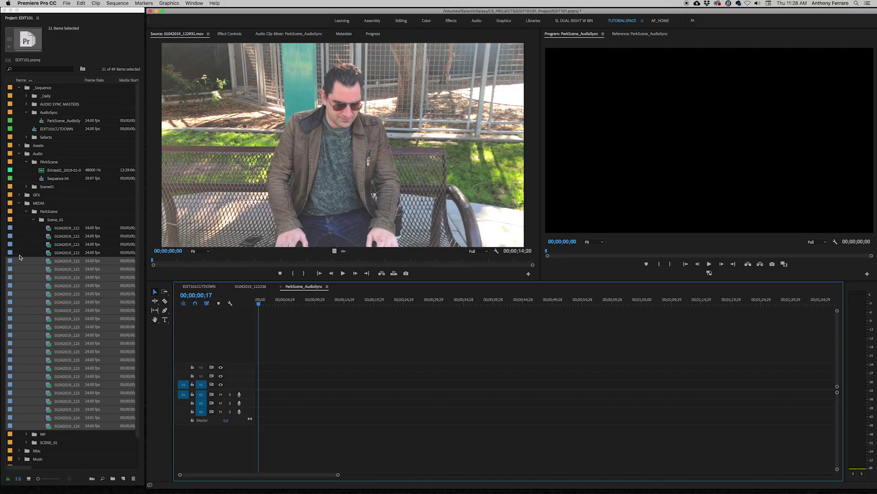
Place the selected Scene_01 clips one after another on tracks V1 and A1 of the ParkScene_AudioSync sequence
left_click_drag(44, 263, 334, 387)
left_click_drag(338, 299, 368, 299)
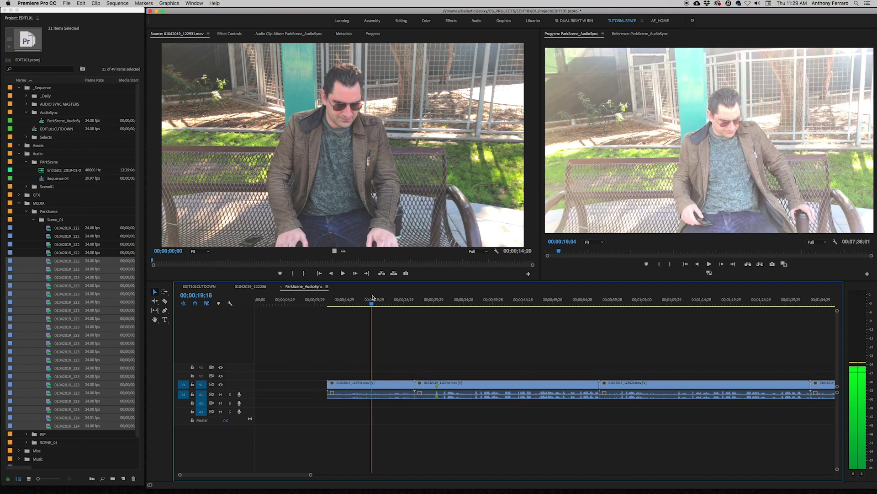
key("backslash")
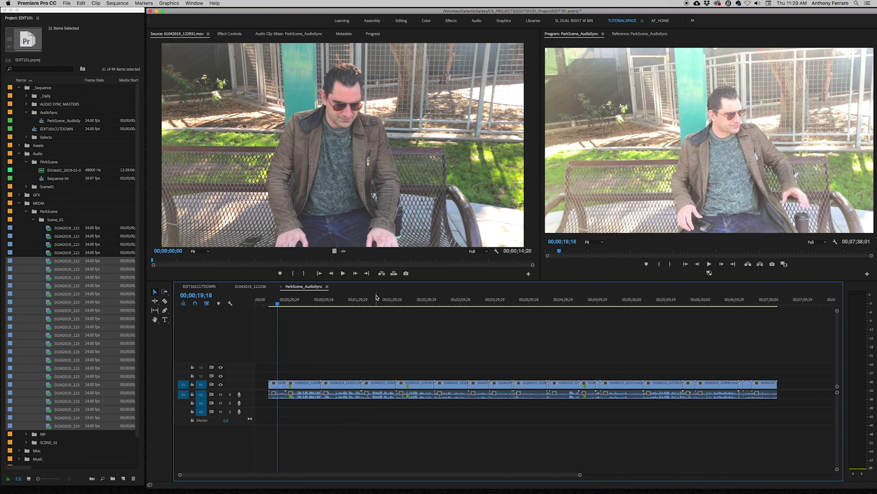
Delete the unneeded clip of the bearded man at 00;03;18;13, leaving a gap in the sequence
left_click_drag(282, 301, 481, 292)
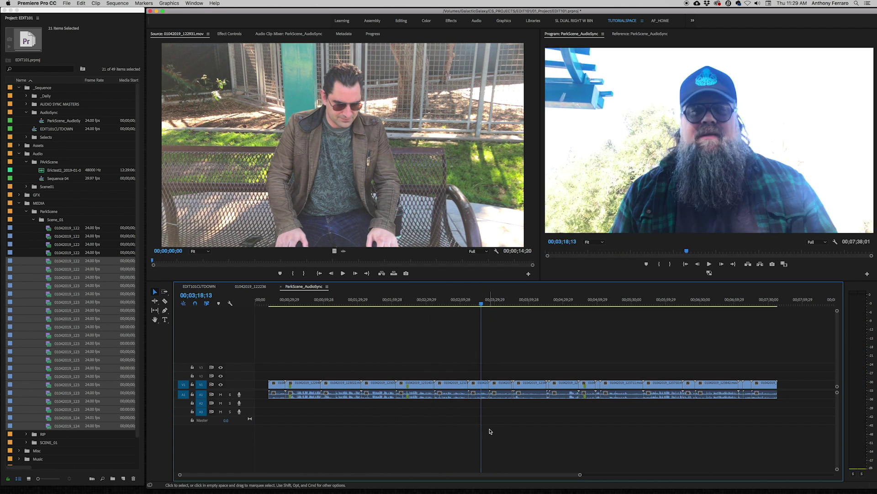
key("Delete")
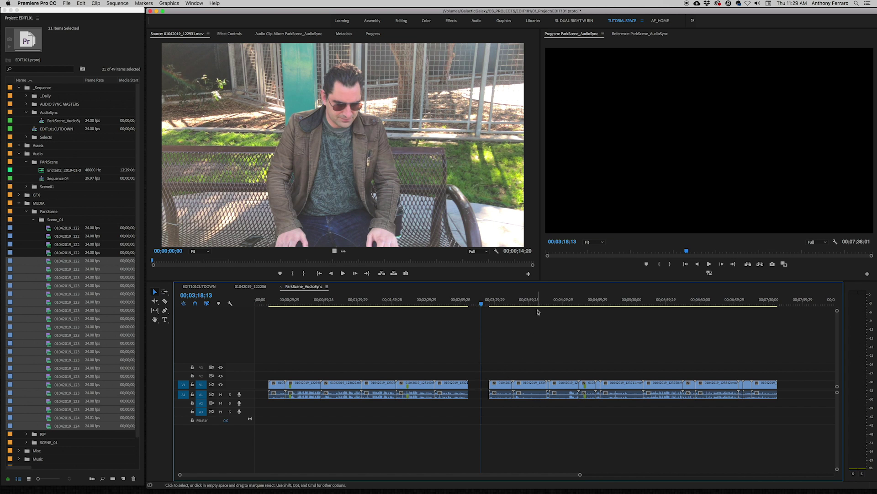
left_click(593, 300)
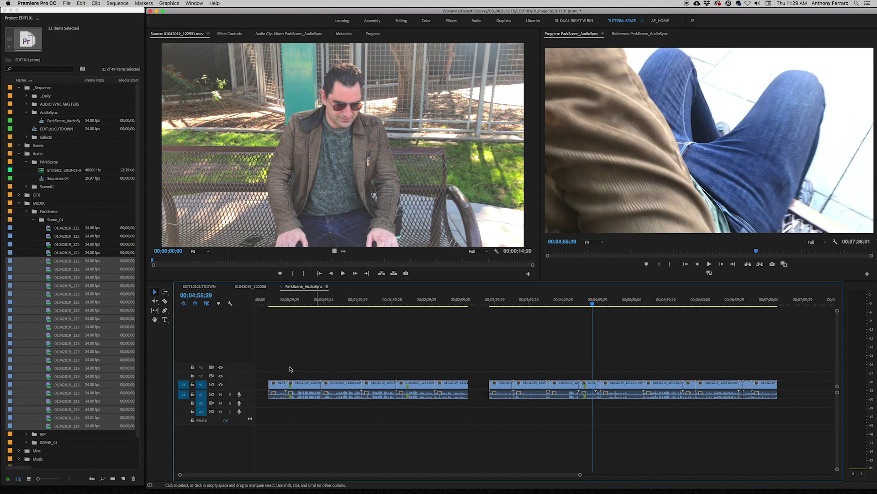
Shift all clips so the first starts at about 00;02;00, and place the park scene's WAV recording on track A3
left_click_drag(290, 369, 813, 393)
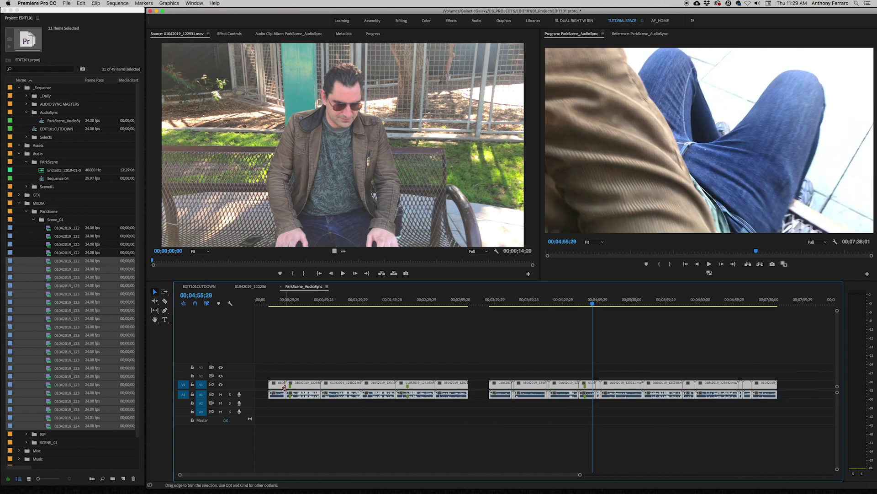
left_click_drag(286, 388, 410, 361)
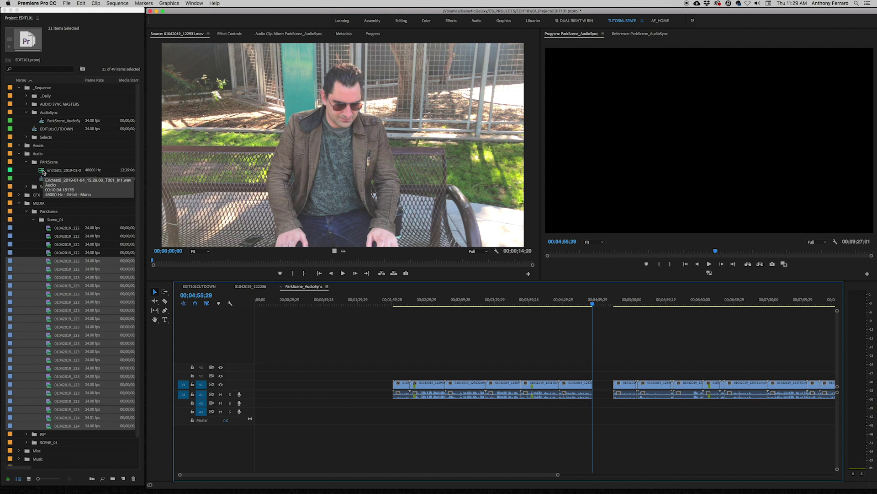
left_click(44, 171)
mouse_move(44, 171)
left_mouse_down()
mouse_move(446, 399)
mouse_move(379, 412)
left_mouse_up()
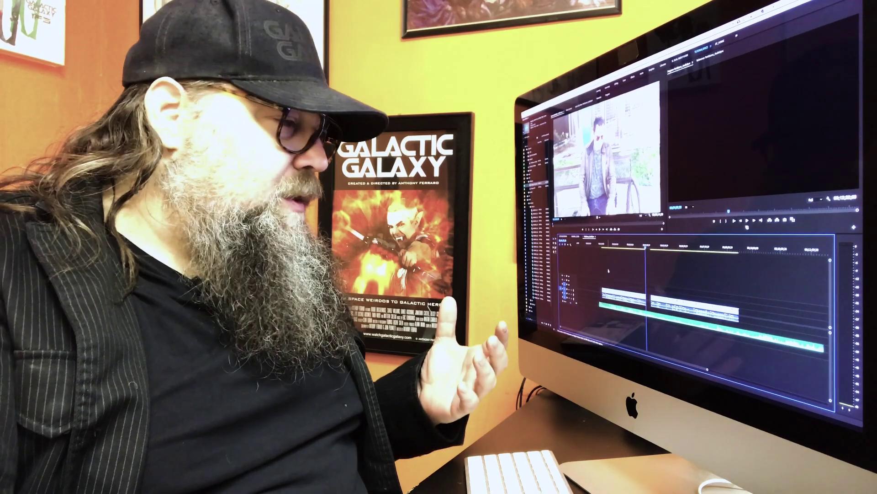
Move every clip except the first along the timeline so the group starts at about 00;03;46
left_click_drag(609, 274, 754, 324)
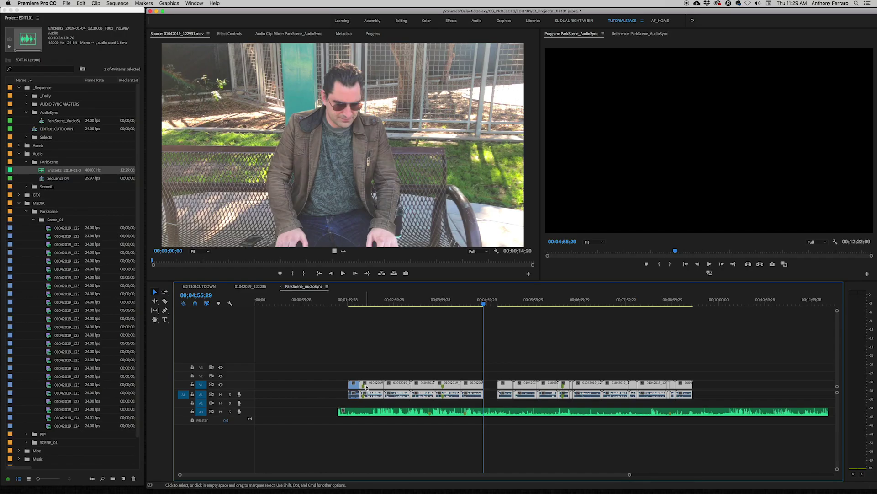
left_click_drag(367, 383, 438, 382)
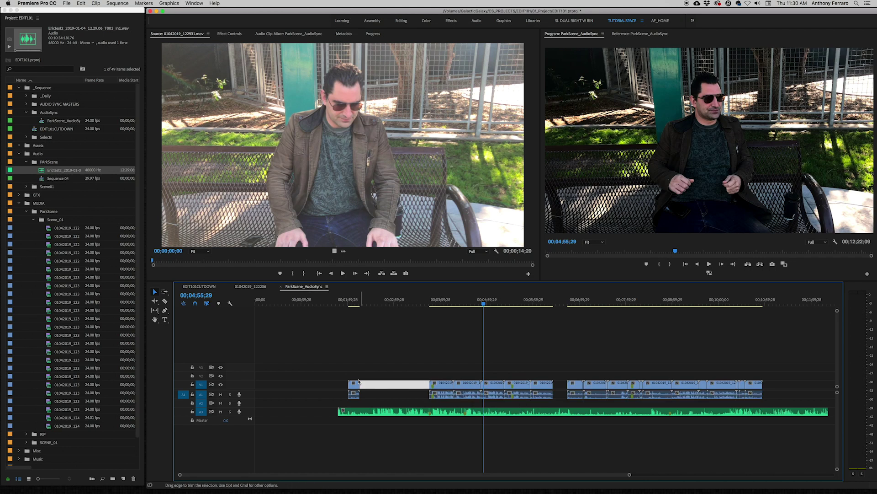
left_click_drag(539, 392, 434, 394)
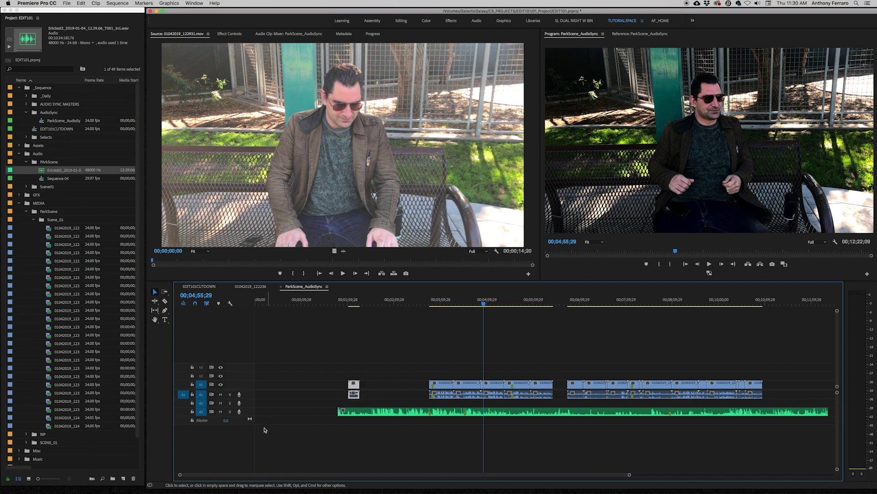
Increase the heights of audio tracks A2 and A3 to enlarge the recording's waveform
left_click_drag(249, 407, 249, 415)
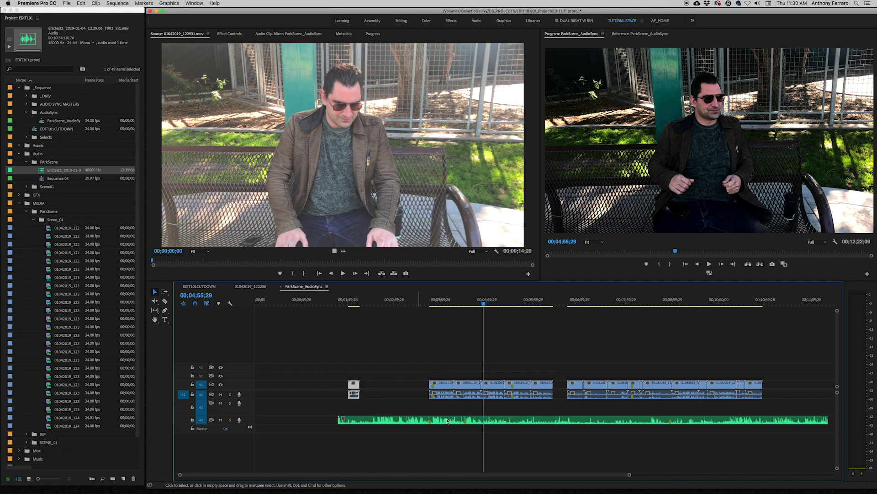
left_click(355, 407)
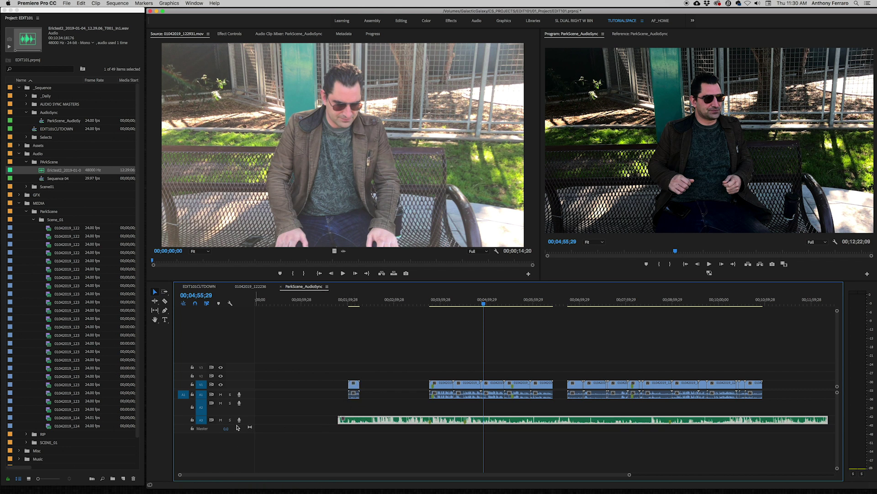
left_click_drag(237, 424, 236, 439)
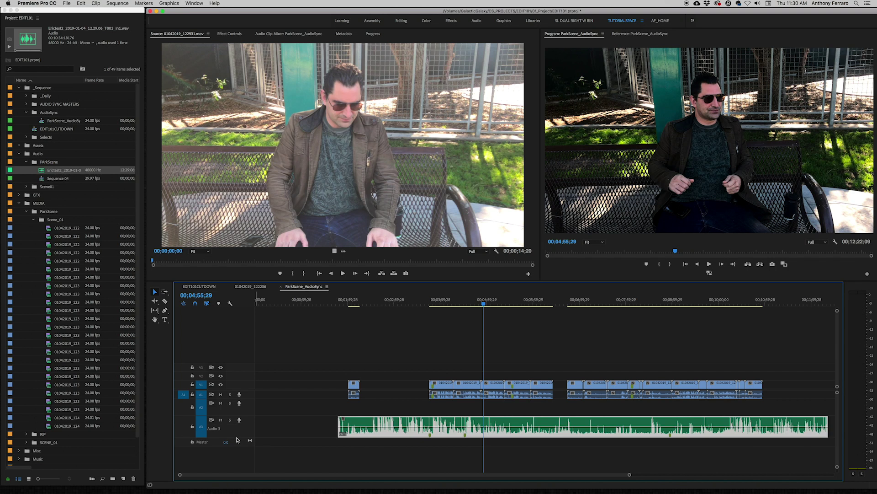
Delete the isolated first clip and move the following clip about 30 seconds earlier, apart from the rest
left_click(349, 302)
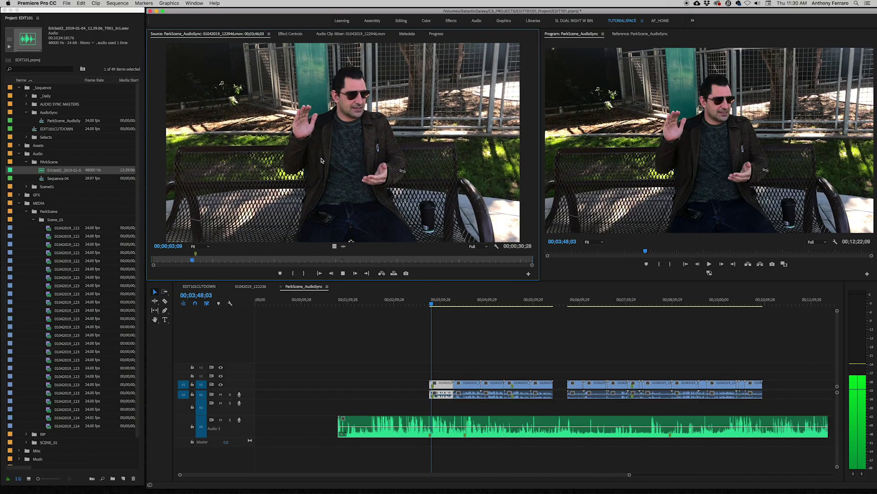
key("space")
left_click(441, 390)
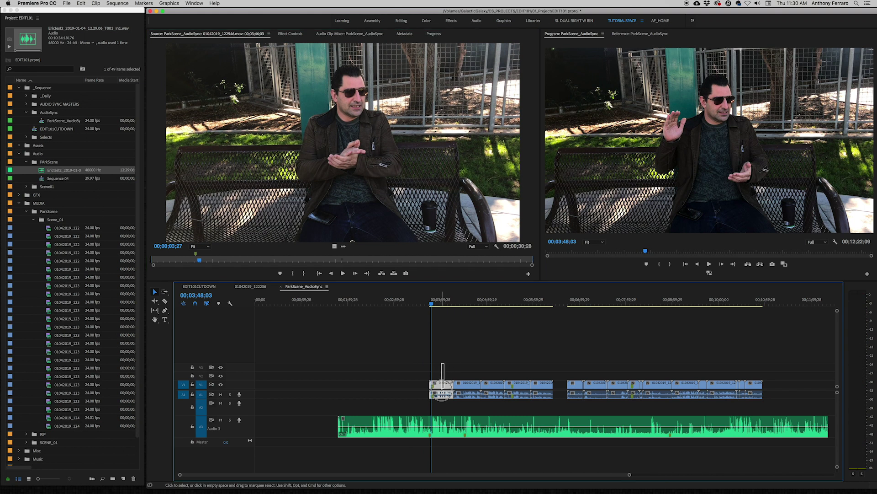
left_click_drag(446, 391, 424, 394)
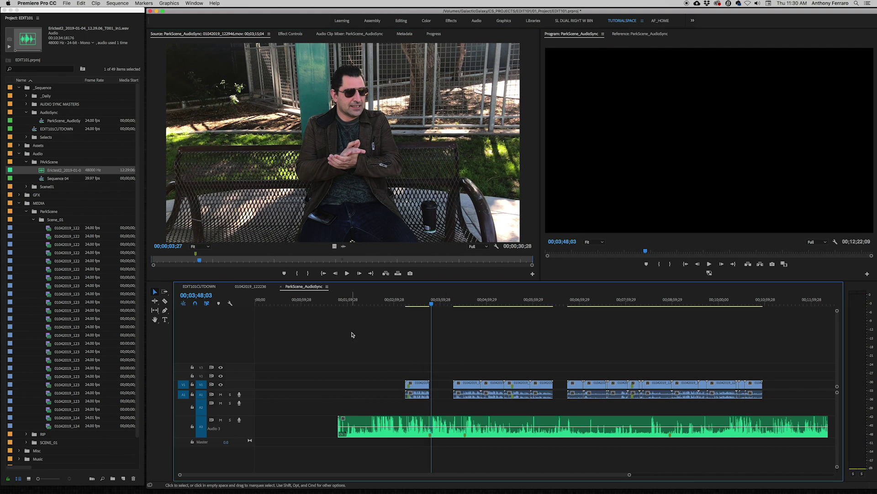
Play the A3 recording from about 00;02;35, and set its In point to 12;29;10;26 in the Source monitor
left_click(374, 302)
key("space")
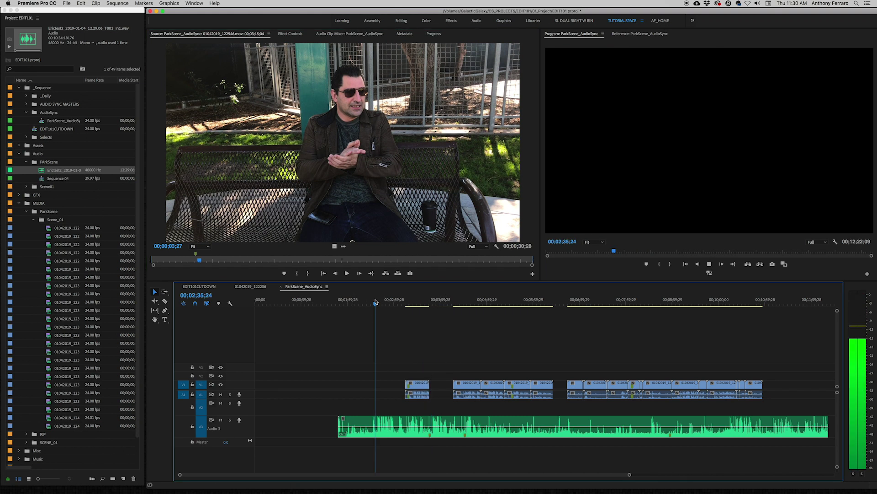
key("space")
double_click(392, 426)
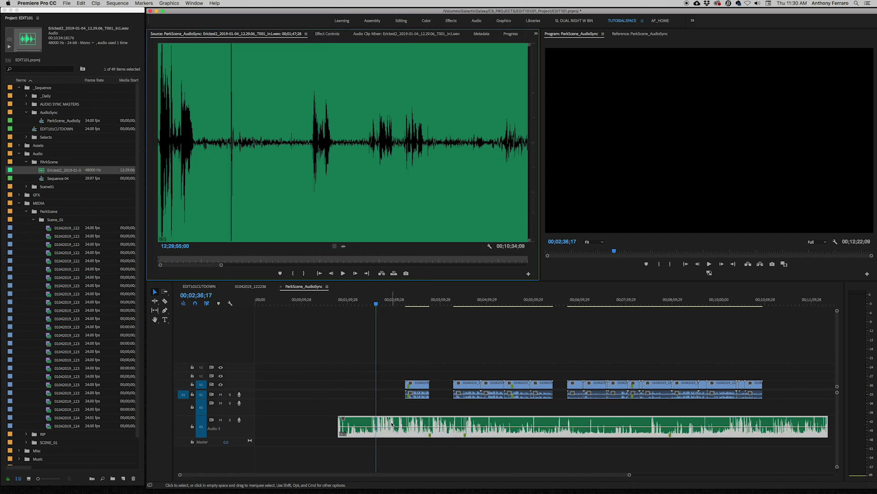
left_click(217, 89)
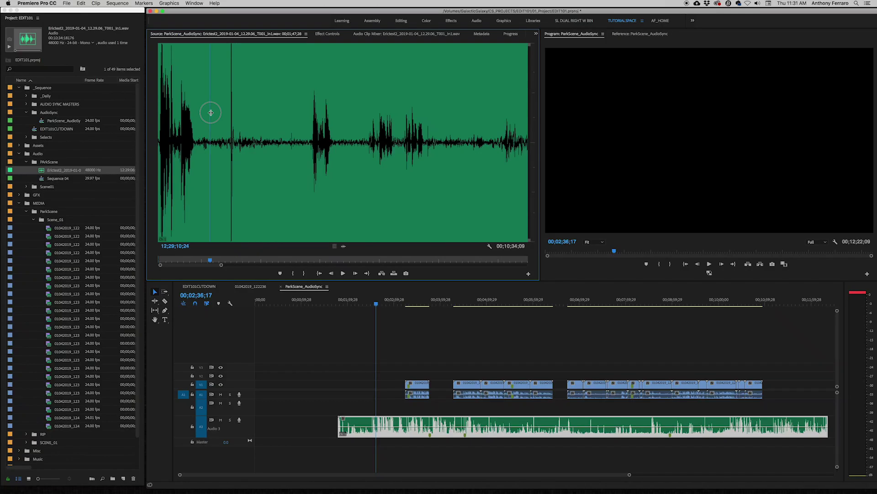
left_click(293, 273)
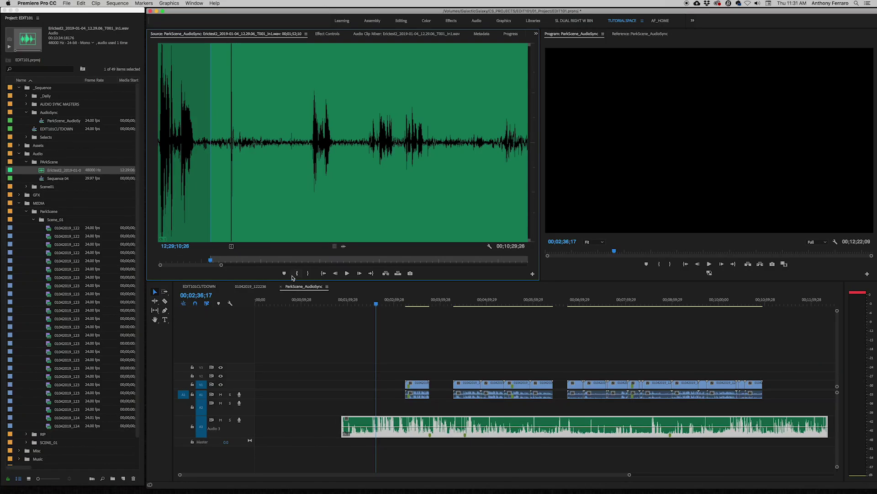
Move the A3 recording so it starts at about 00;02;30, and select the first video clip above it
left_click_drag(366, 420, 394, 420)
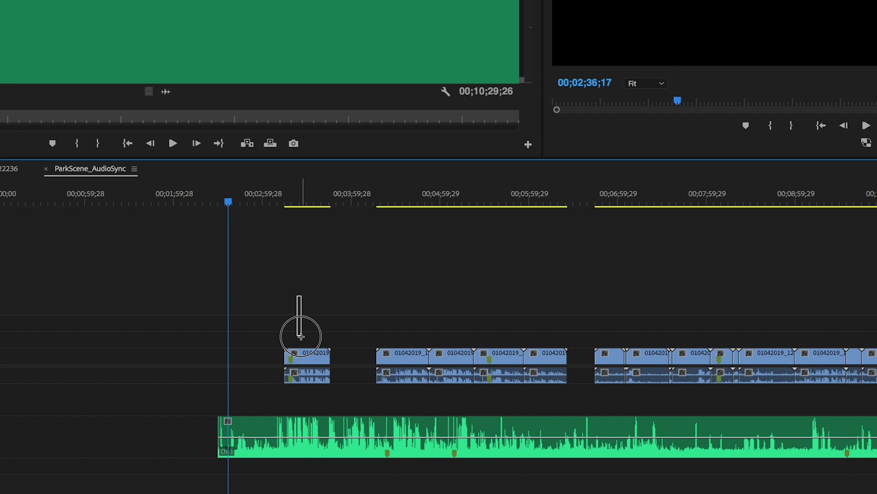
left_click(415, 388)
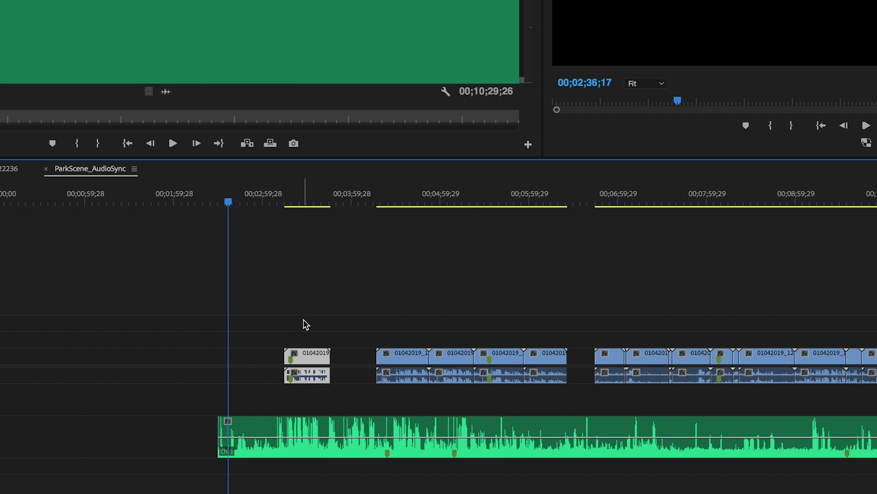
Synchronize the first video clip with the A3 recording, using Audio on track channel 1 as the synchronize point
left_click(319, 437, "shift")
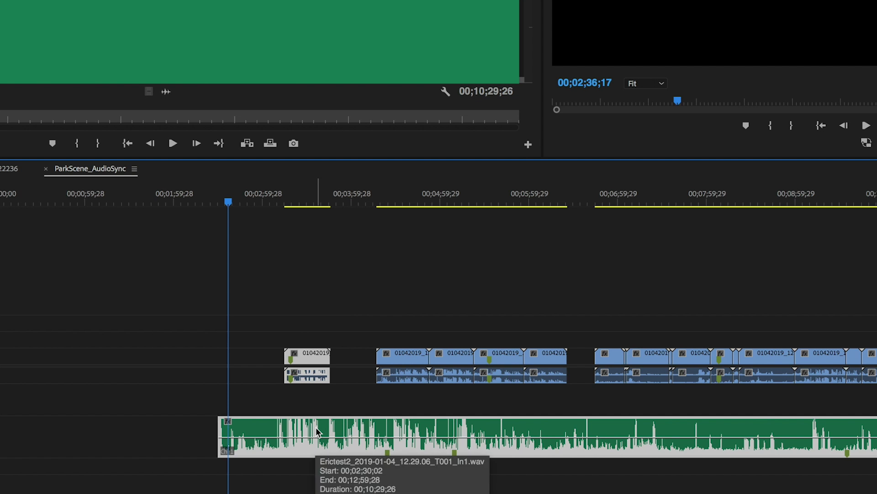
right_click(312, 373)
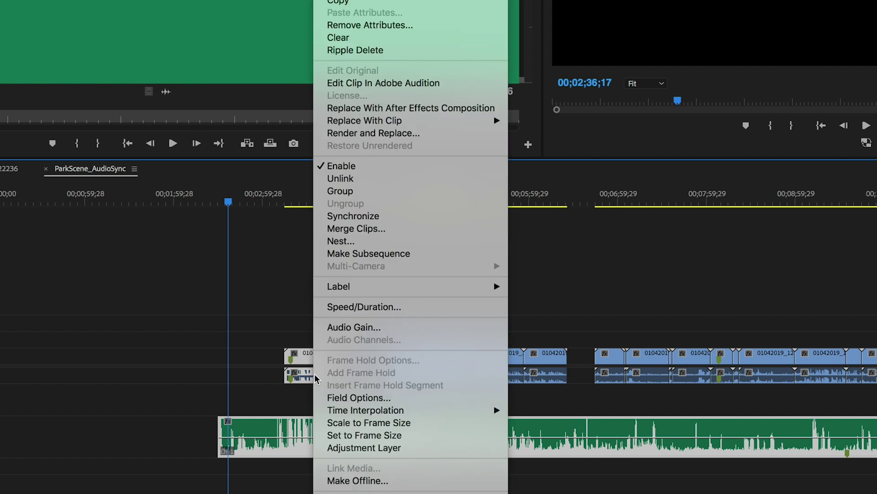
left_click(386, 217)
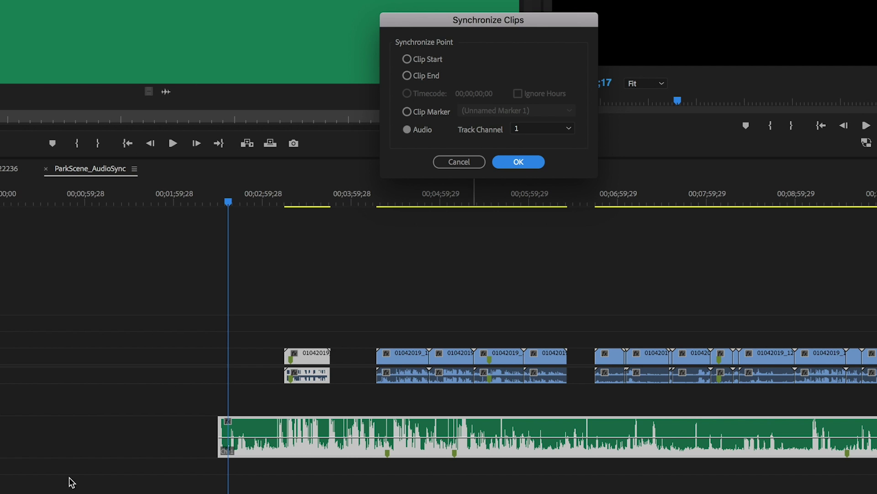
left_click(528, 164)
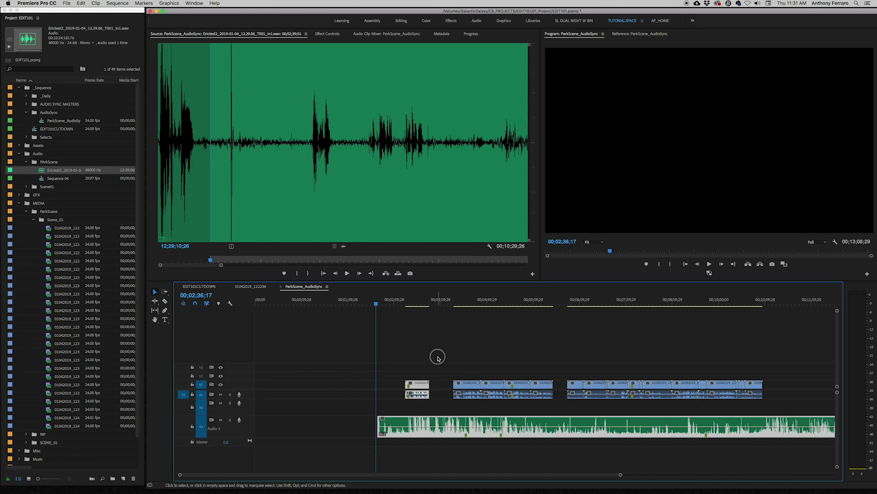
Play the synchronized first clip from about 00;03;21 to check its sync against the recording
left_click(437, 355)
left_click(411, 305)
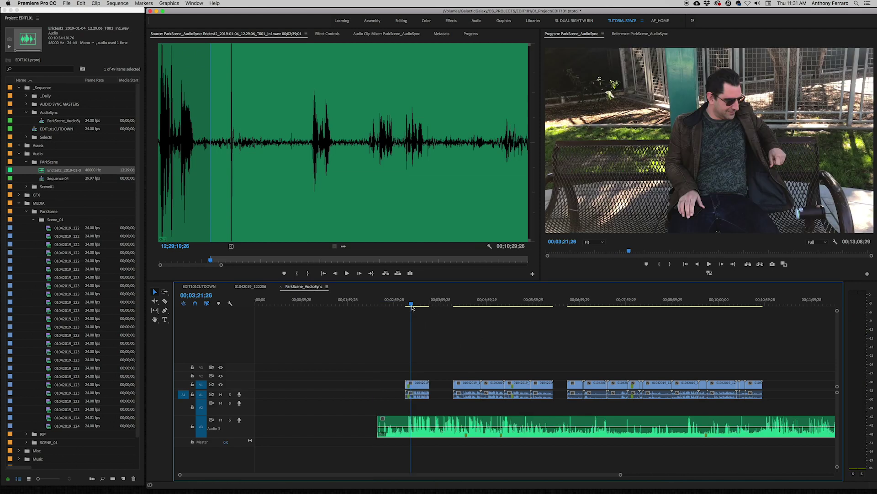
key("space")
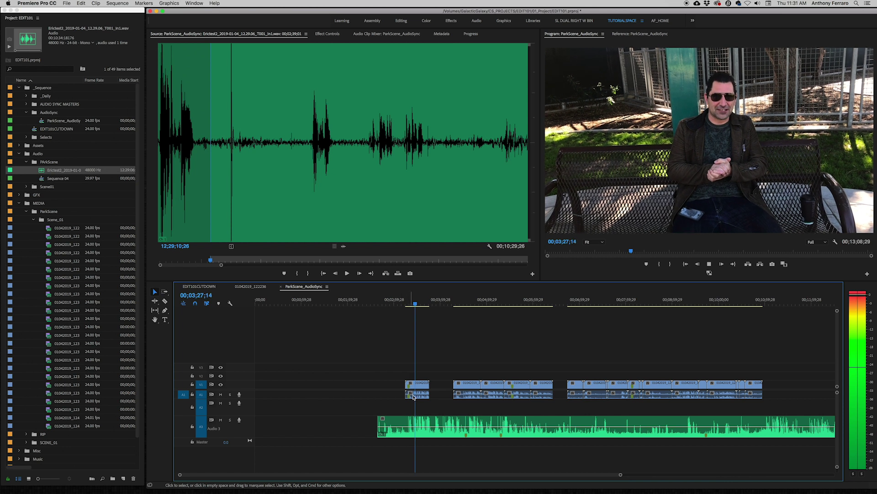
key("space")
Trim and cut the A3 recording to the first video clip's length, and move the matched pair earlier to about 00;01;12
left_click_drag(379, 421, 406, 414)
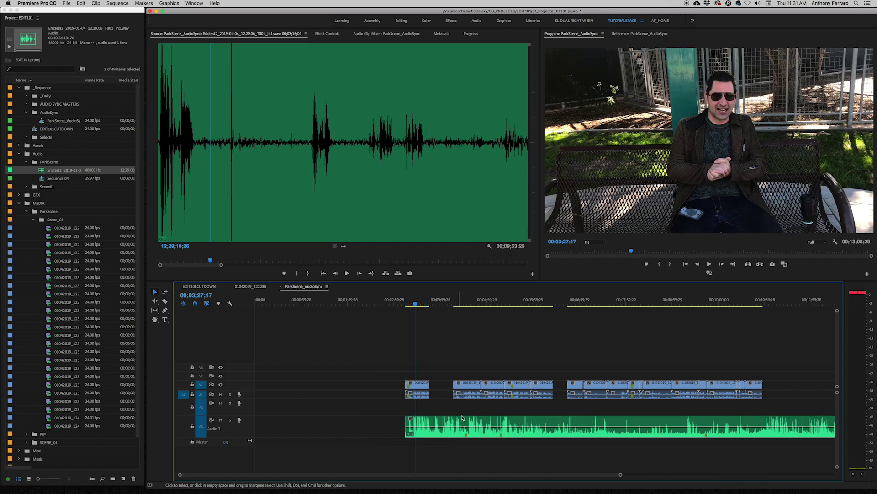
key("c")
left_click(429, 430)
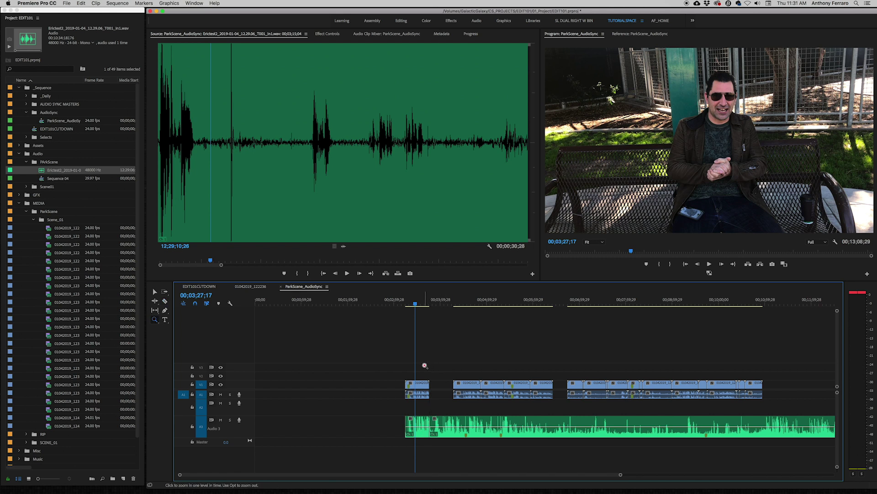
key("v")
left_click_drag(425, 366, 418, 453)
left_click_drag(421, 383, 326, 384)
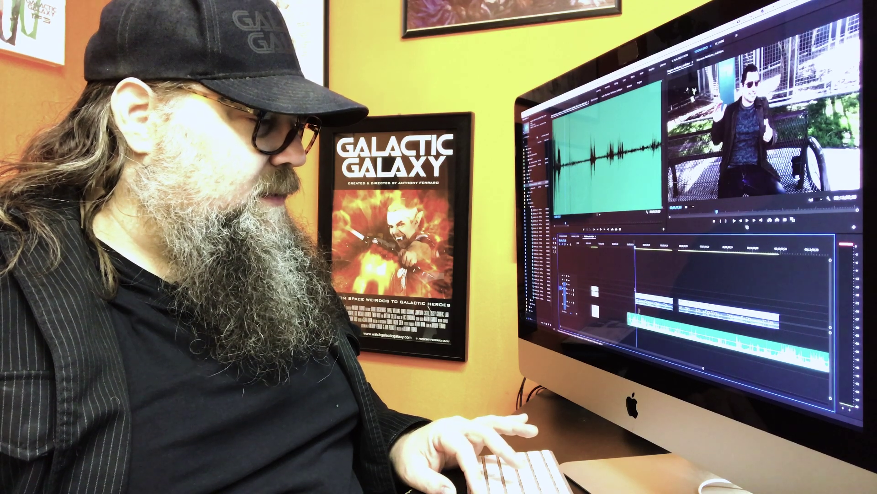
Move the next video clip earlier to about 00;02;30 and synchronize it with the remaining A3 recording by Audio, track channel 1
left_click_drag(640, 299, 609, 309)
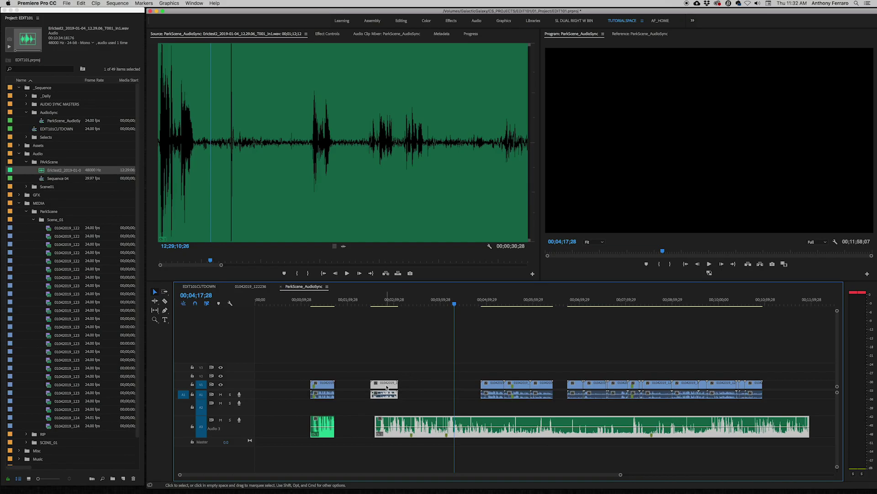
right_click(387, 387)
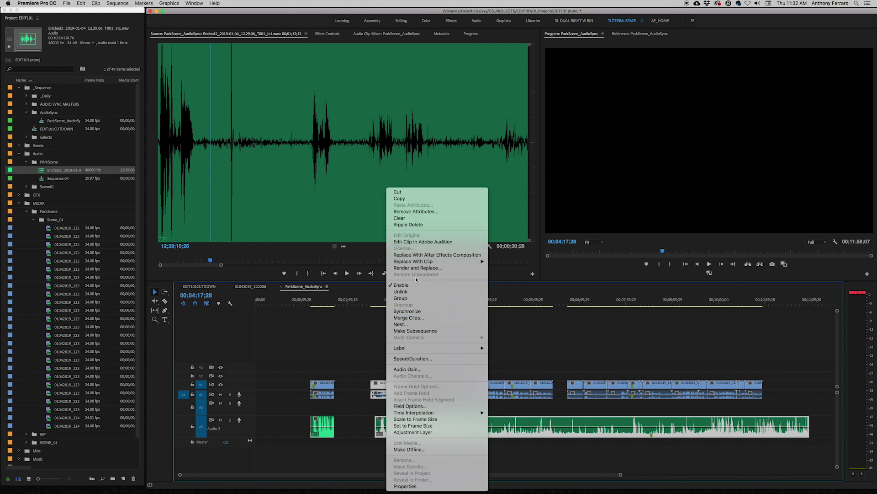
left_click(411, 311)
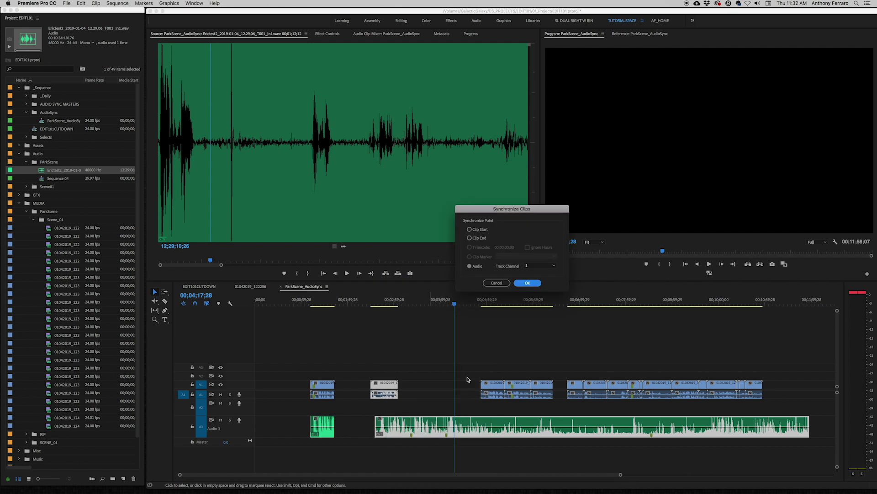
left_click(534, 283)
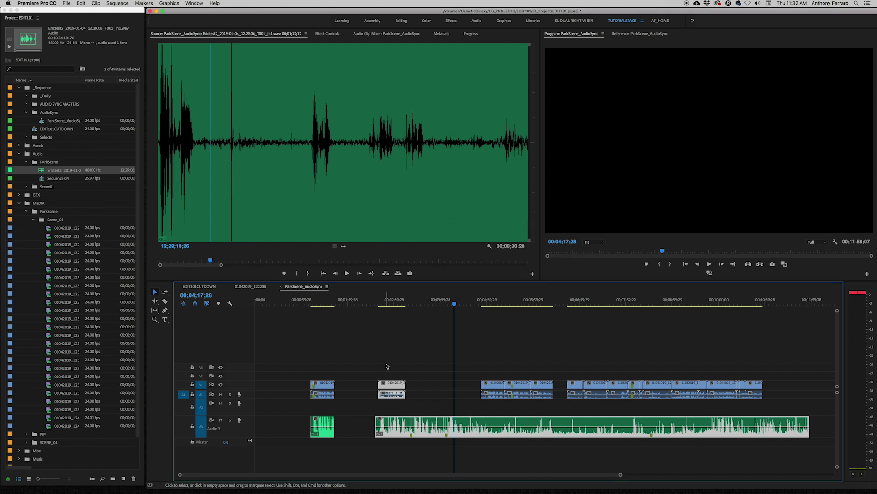
left_click(417, 361)
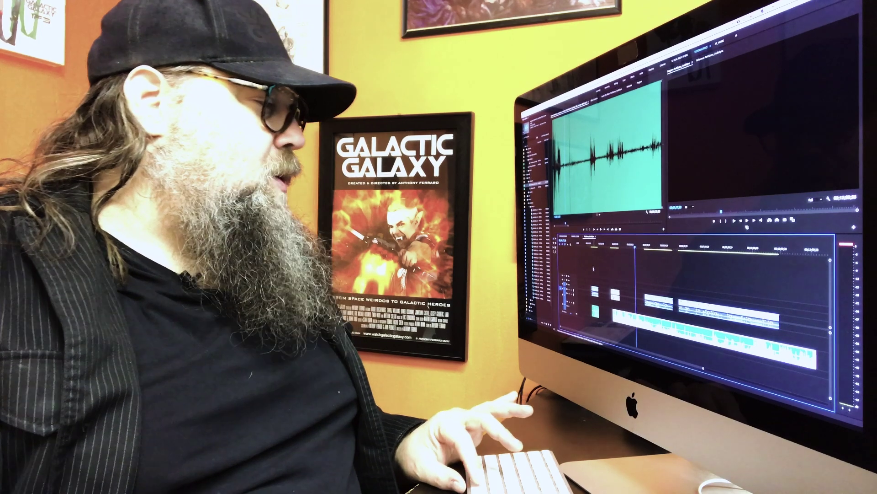
key("space")
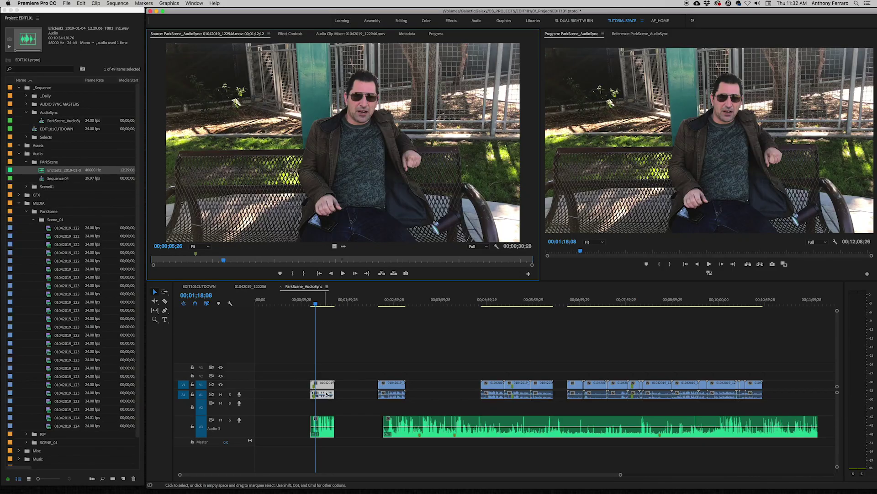
Unlink the first clip's audio from its video, and open the clip's audio in the Source monitor
right_click(328, 387)
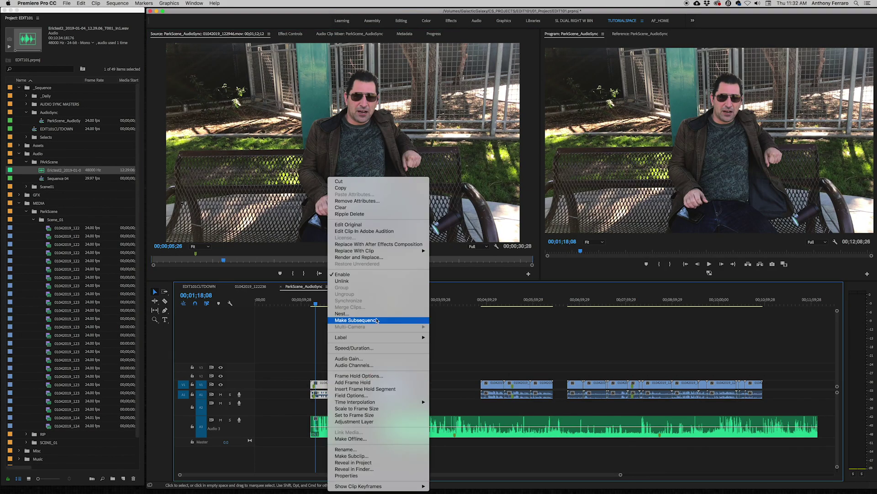
left_click(379, 282)
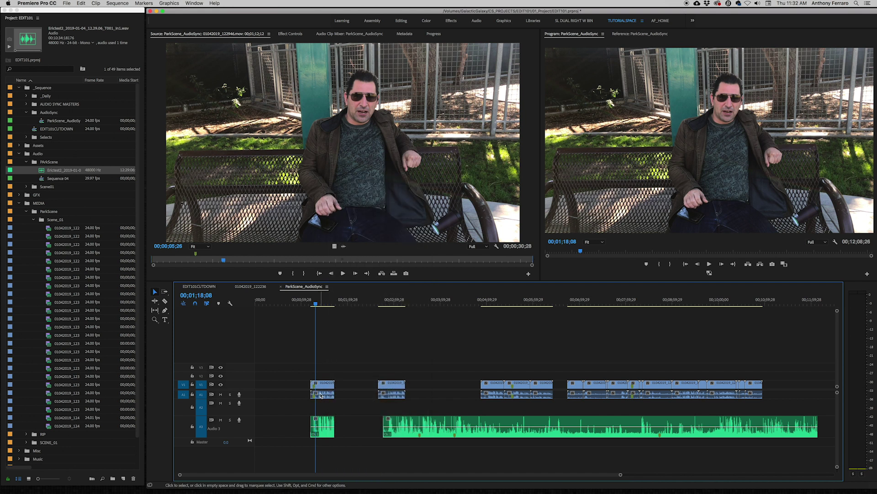
double_click(321, 394)
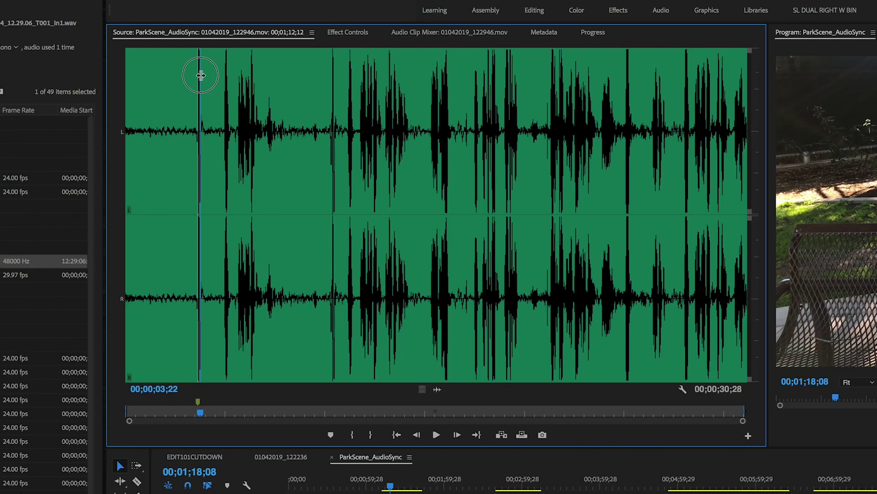
Play the clip audio's first spike near 00;00;03;18 in the Source monitor, and remove the existing marker there
left_click(203, 60)
key("space")
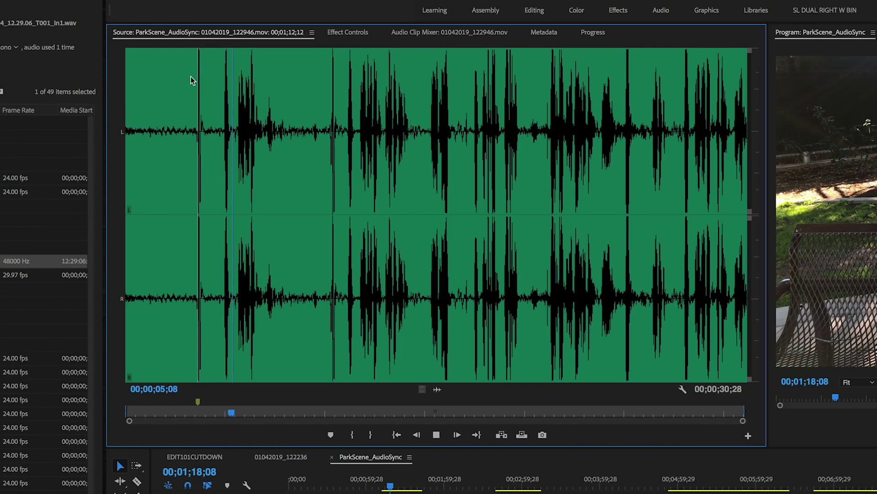
left_click(170, 73)
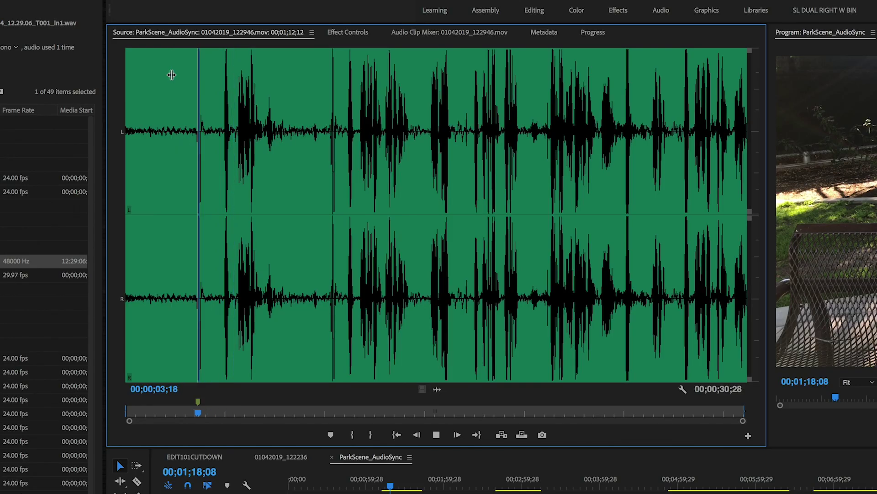
key("space")
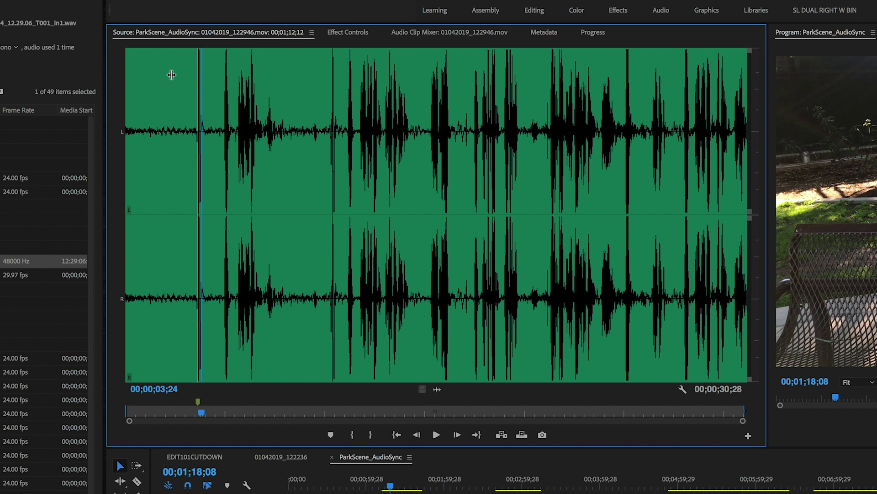
right_click(198, 402)
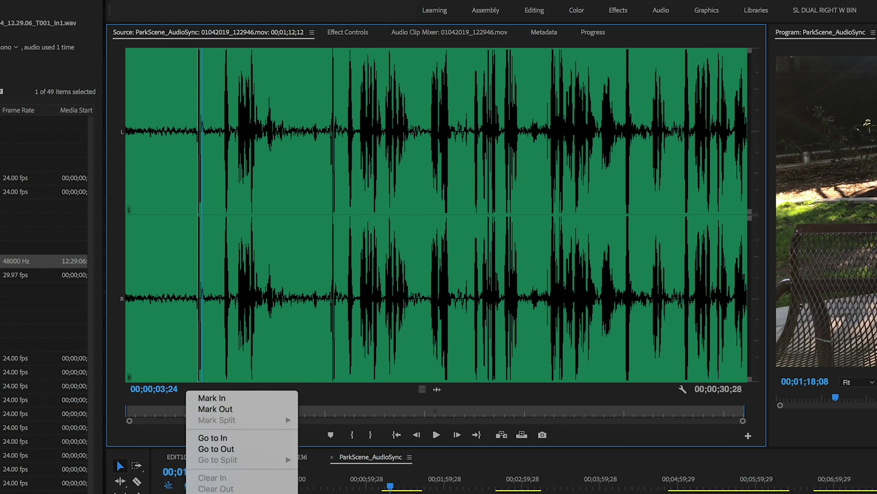
left_click(223, 208)
Step the Source playhead to the first spike at 00;00;03;18 and add a marker there
left_click(174, 68)
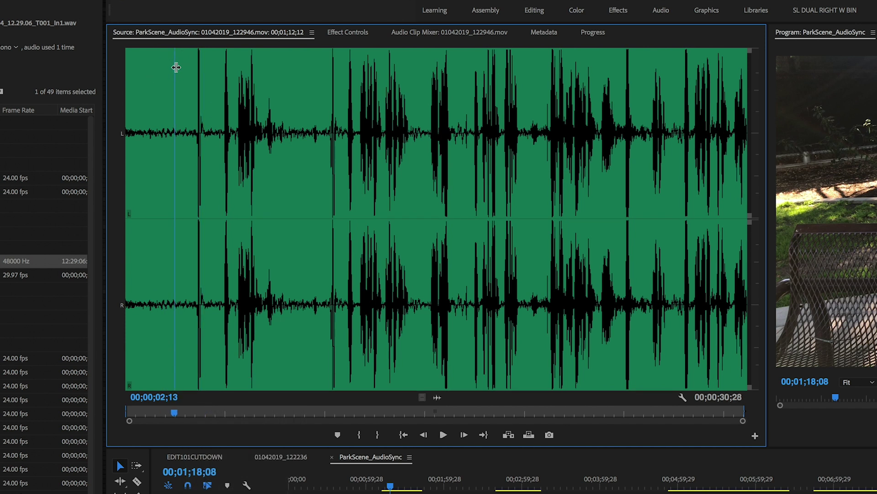
left_click(196, 77)
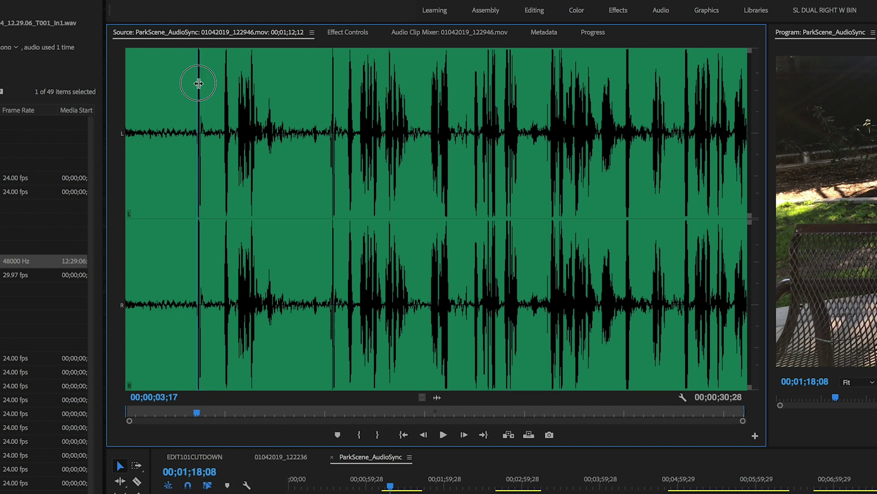
key("Left")
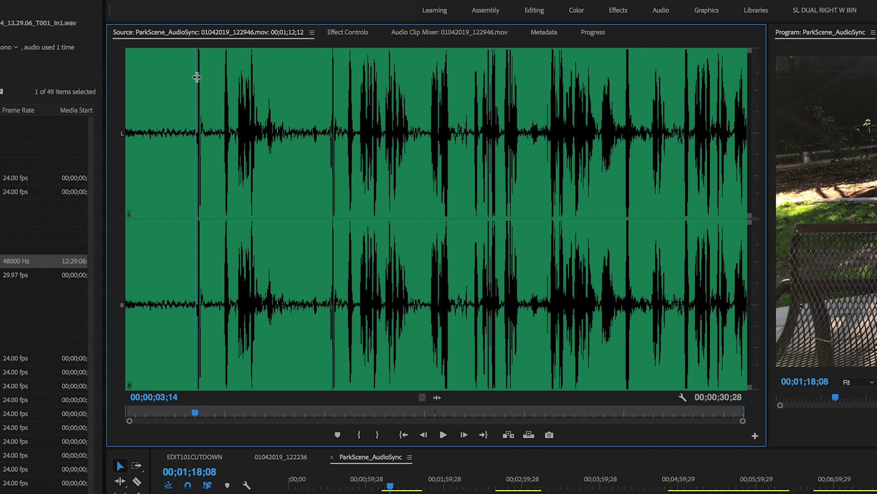
left_click(465, 434)
left_click(464, 435)
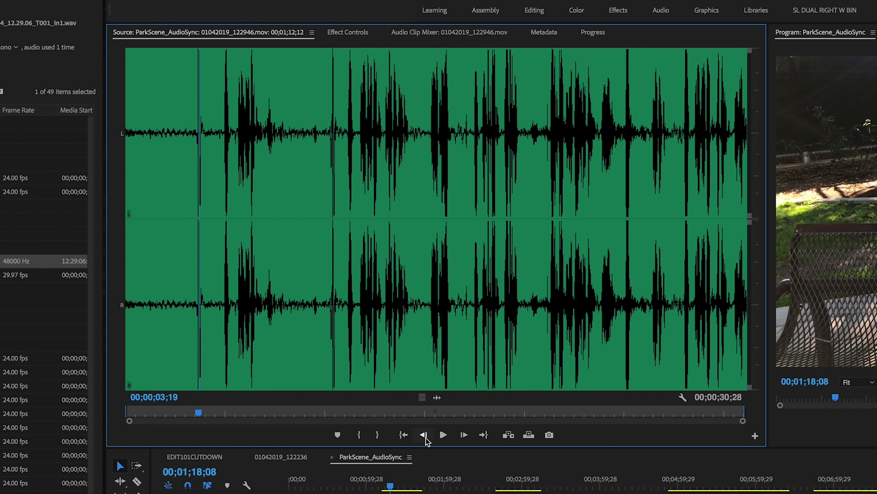
left_click(425, 437)
left_click(425, 437)
left_click(464, 435)
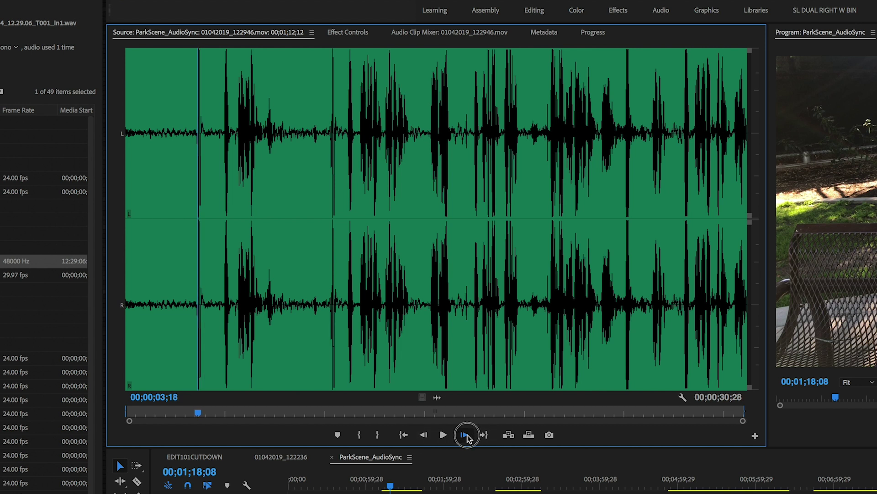
left_click(464, 435)
left_click(424, 435)
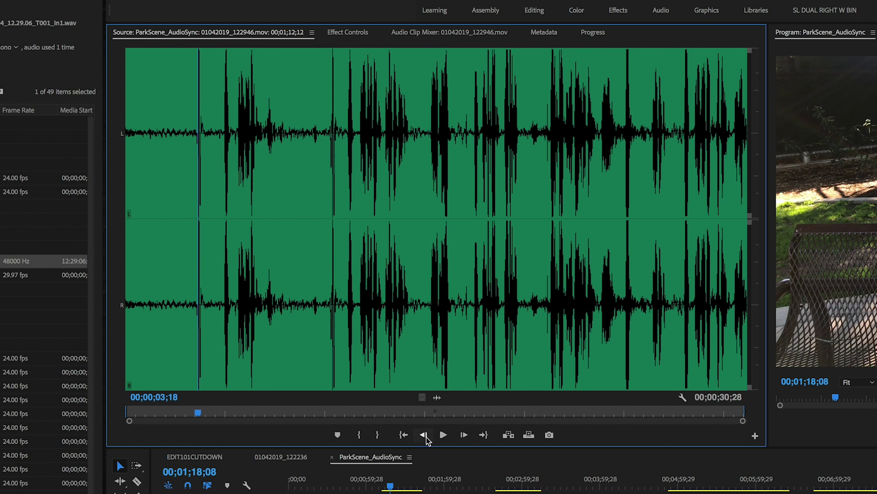
left_click(337, 436)
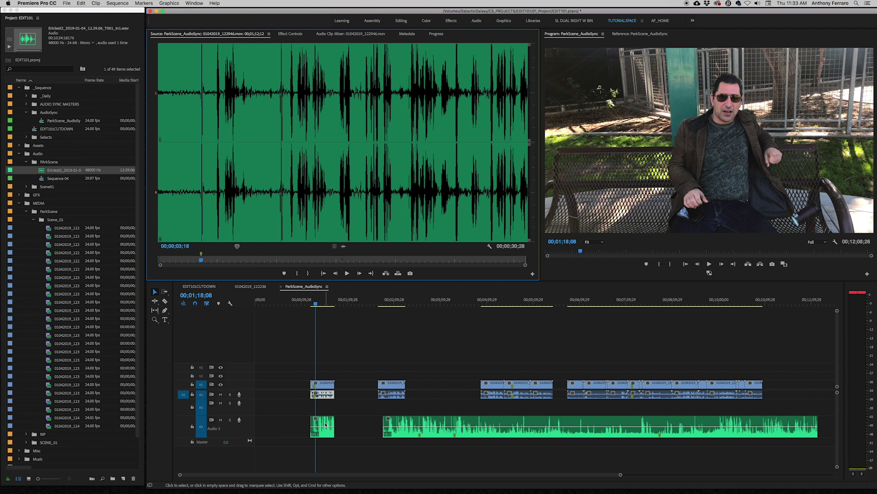
Open the first WAV clip on A3 in the Source monitor and play the area leading up to its first spike
double_click(326, 425)
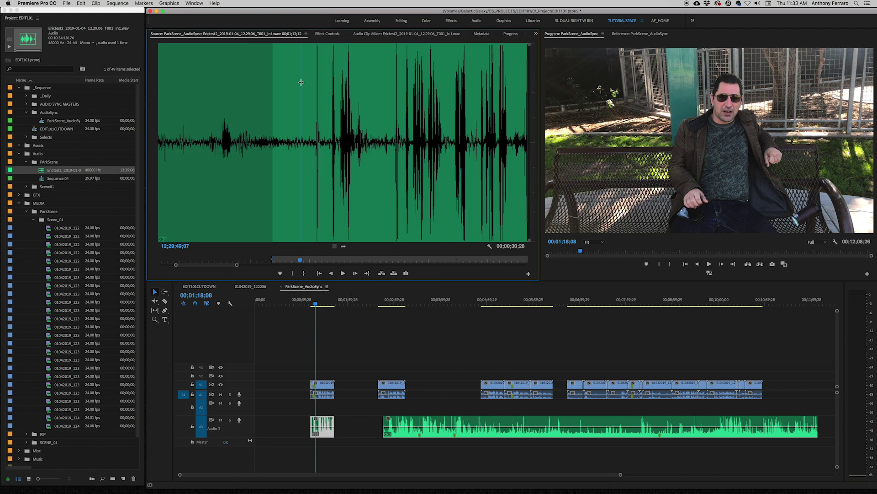
key("space")
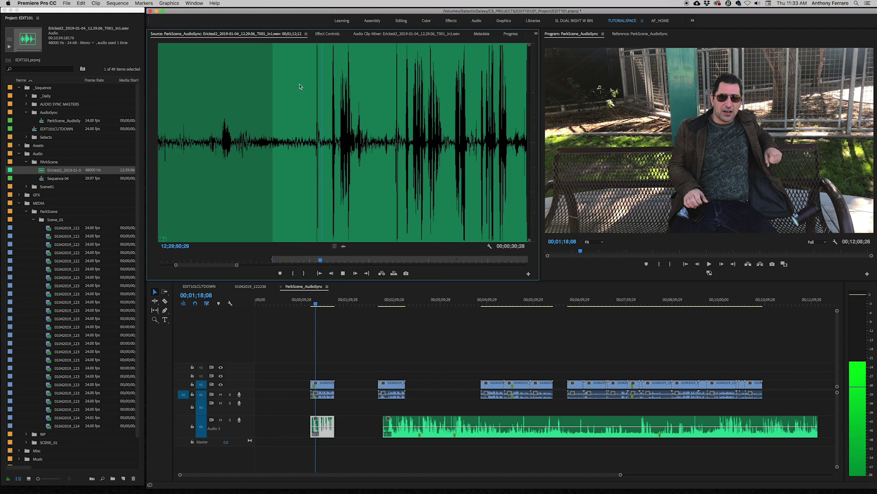
left_click(313, 86)
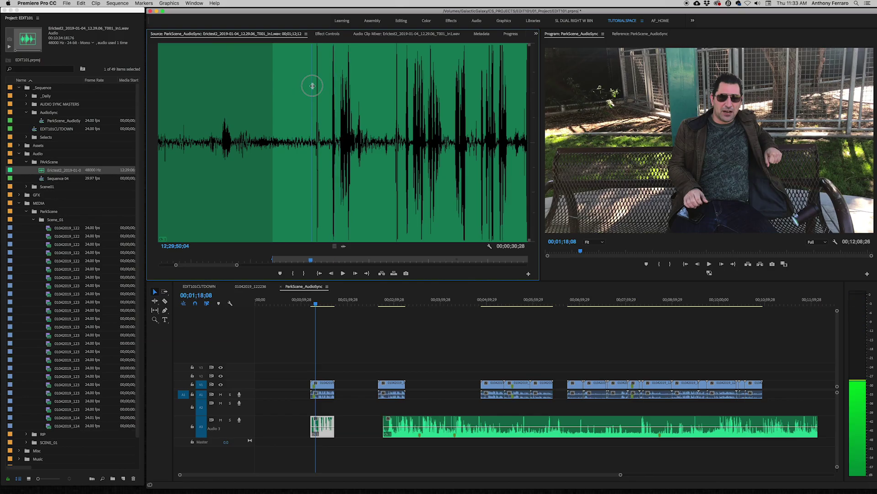
key("Right")
key("Right")
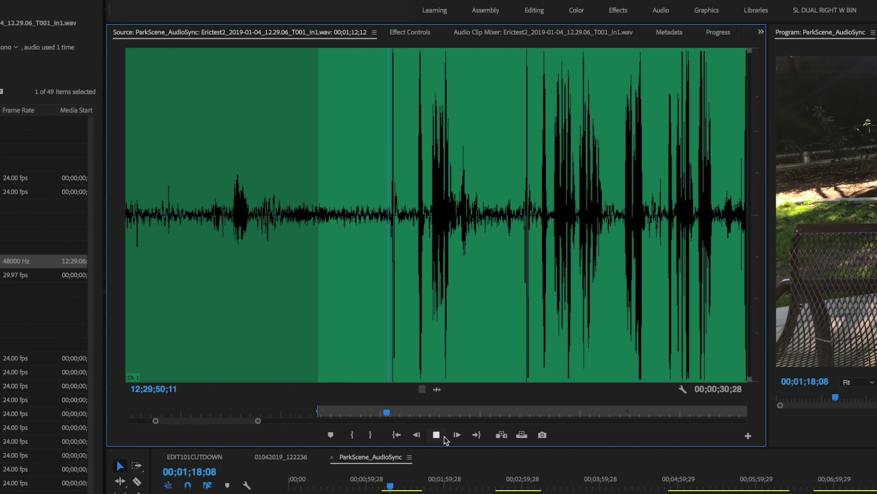
Move the Source playhead back to the first spike at 12;29;50;17 and add a marker there
left_click(444, 436)
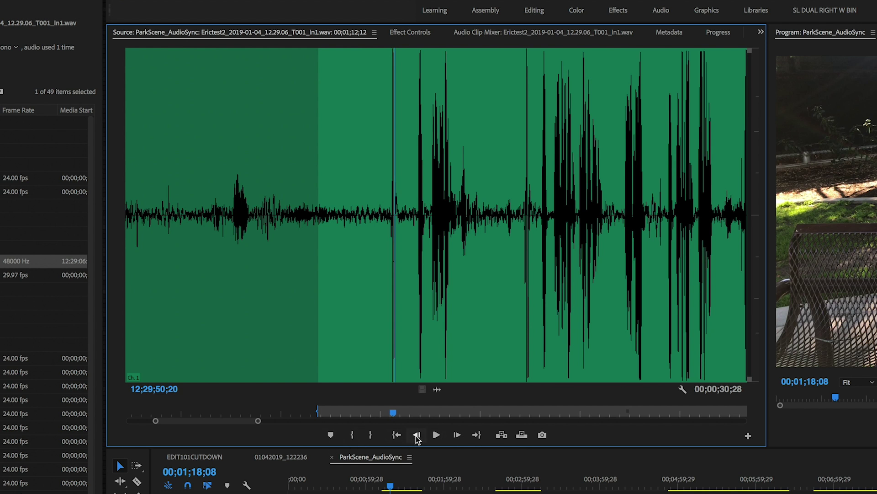
left_click(415, 435)
left_click(415, 435)
left_click(414, 435)
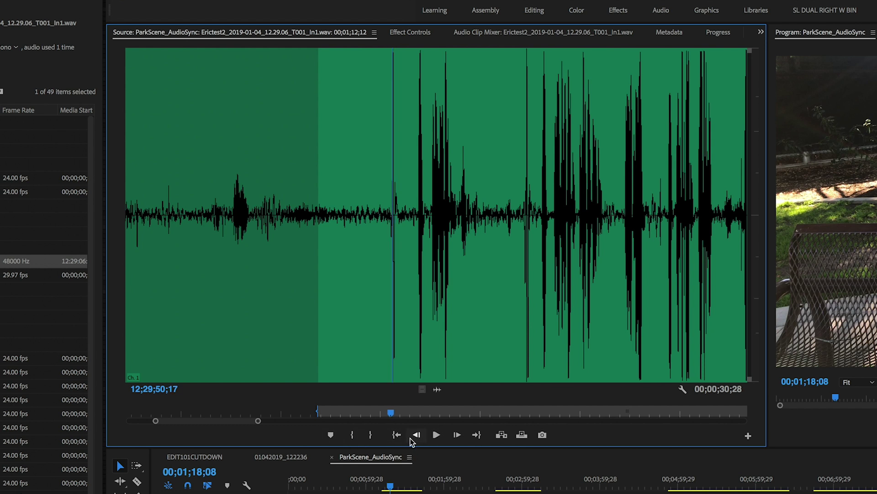
left_click(332, 435)
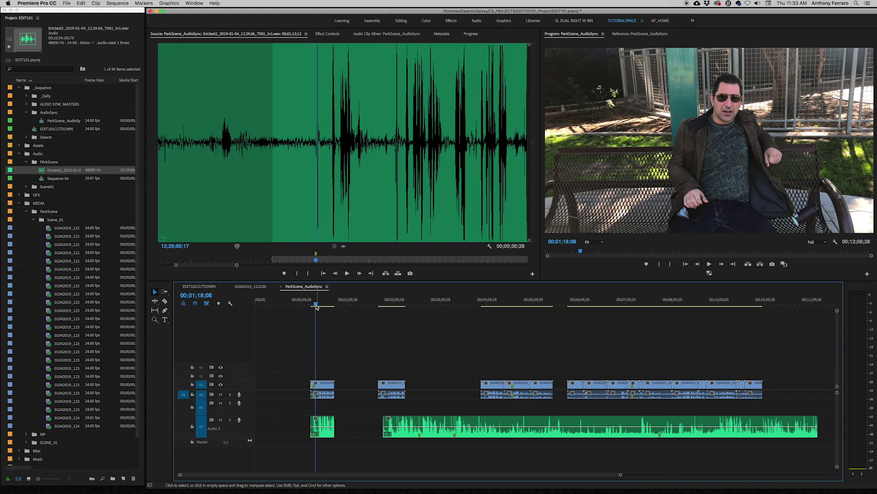
Move the first WAV clip on A3 slightly earlier so its marker aligns with the video clip's marker, and play back the synced section
left_click_drag(316, 306, 311, 303)
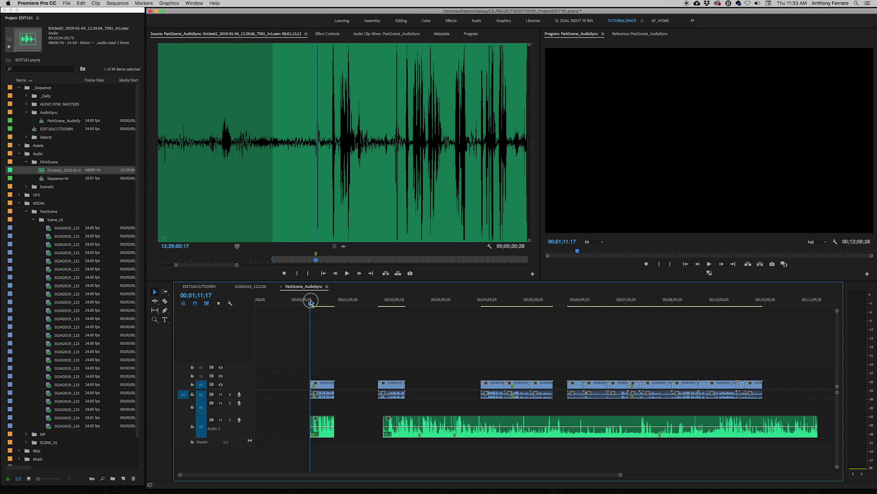
key("=")
key("=")
key("=")
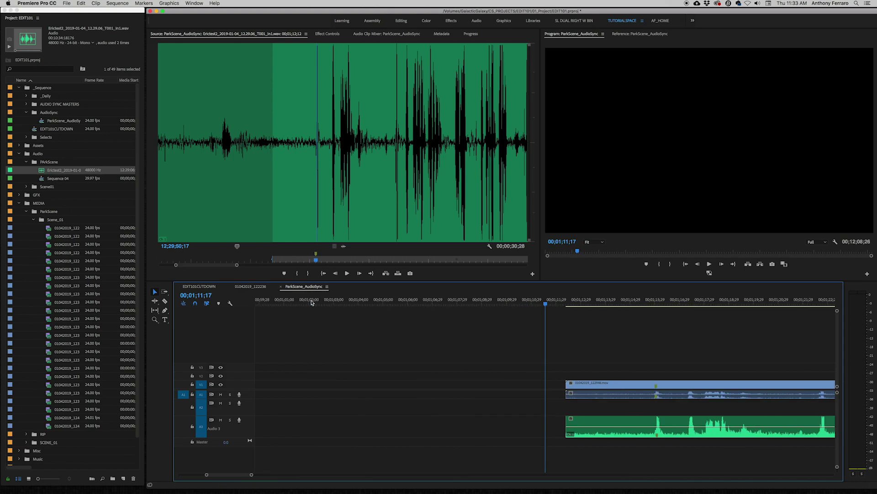
left_click(641, 303)
mouse_move(682, 421)
left_mouse_down()
mouse_move(663, 419)
mouse_move(676, 419)
left_mouse_up()
key("space")
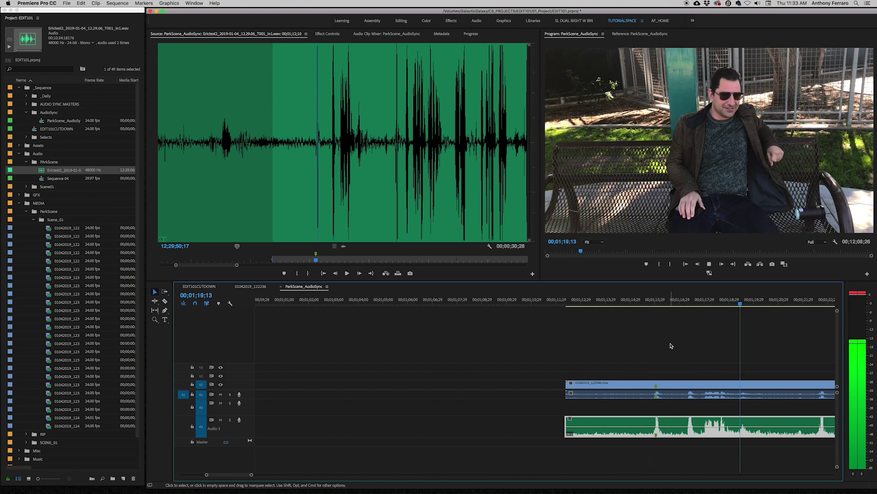
key("space")
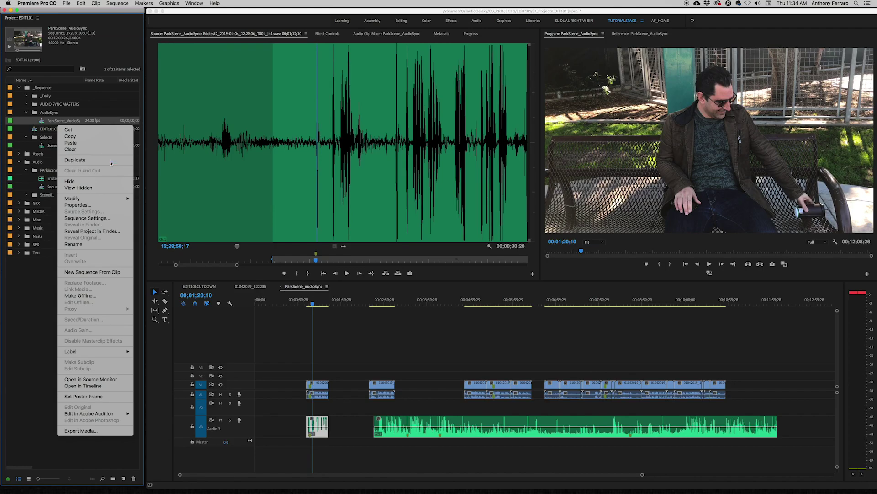
Duplicate the ParkScene_AudioSync sequence and move the copy into the Selects bin
left_click(110, 162)
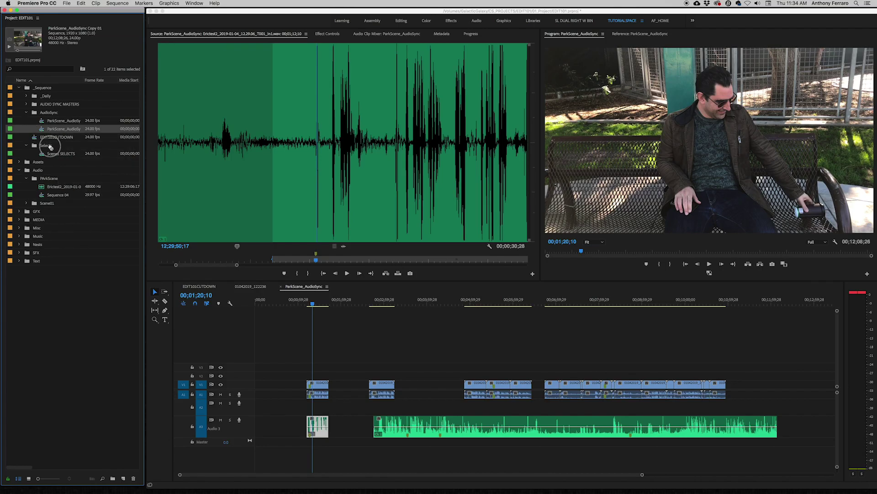
left_click_drag(49, 148, 49, 148)
left_click(52, 147)
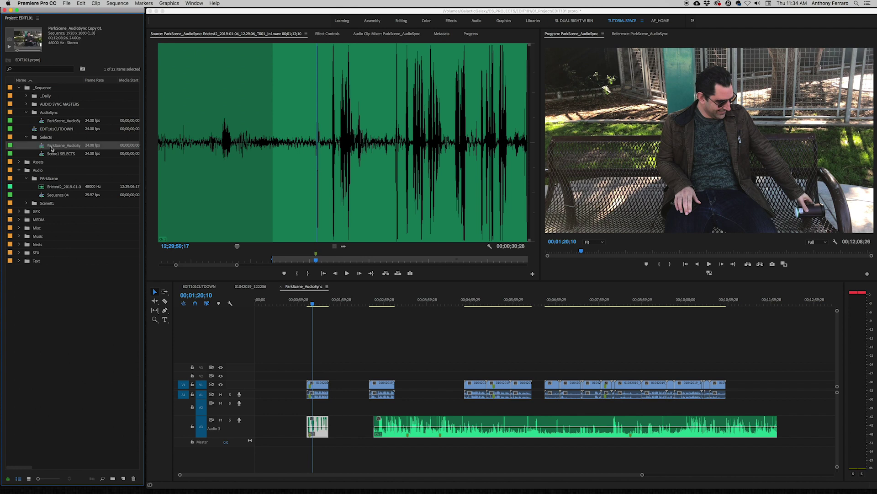
Rename the duplicated sequence in the Selects bin as ParkScene_POarksceneSelects
left_click(66, 146)
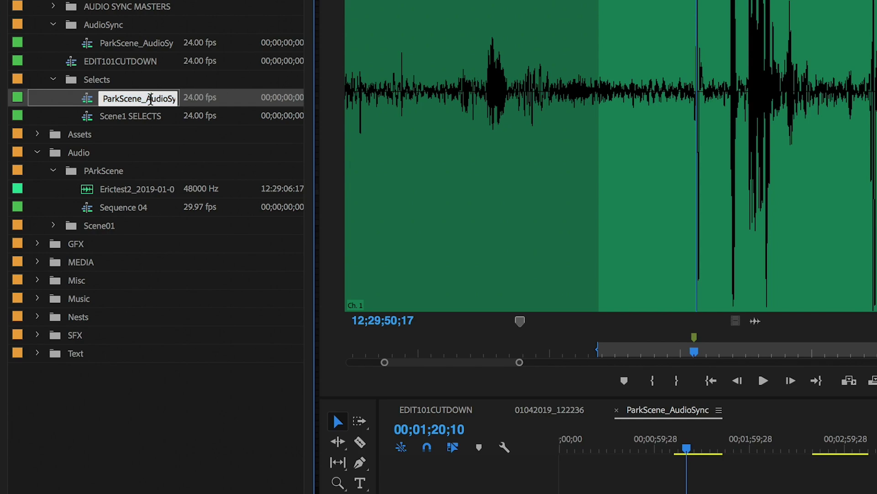
left_click_drag(146, 98, 183, 97)
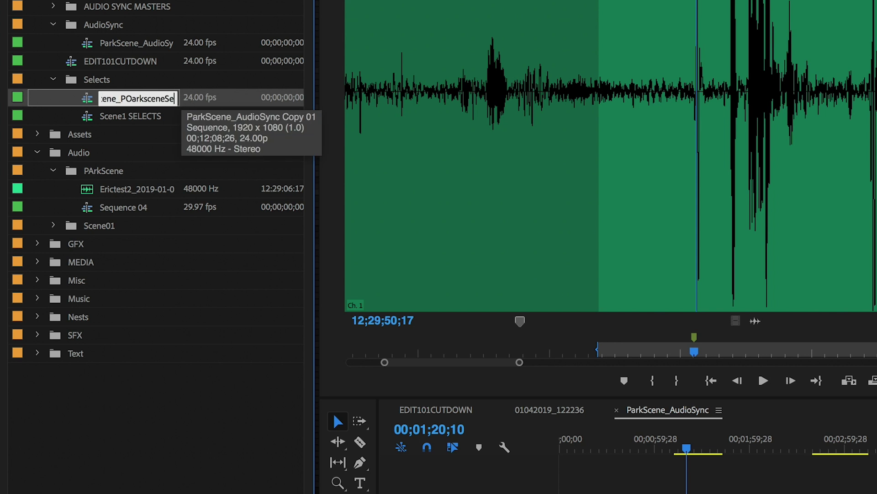
left_click(173, 391)
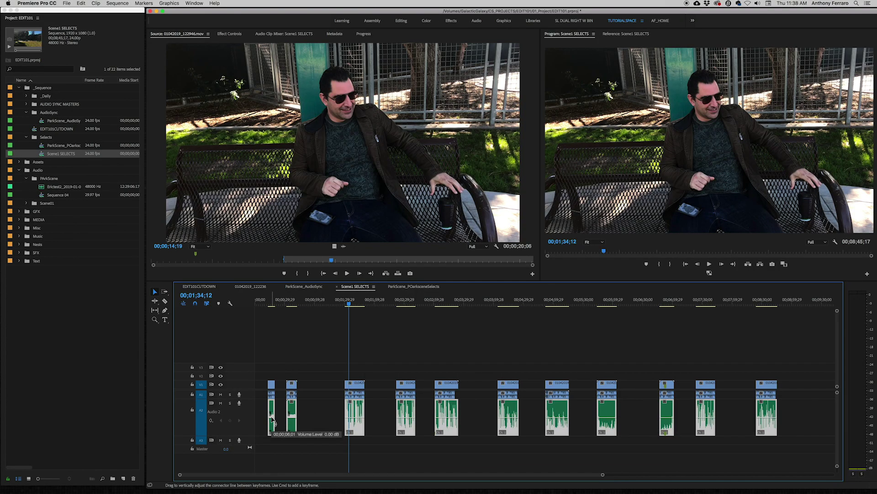
Restore the WAV audio to A1 in place of the camera audio in Scene1 SELECTS, and play the fourth clip
key("super+z")
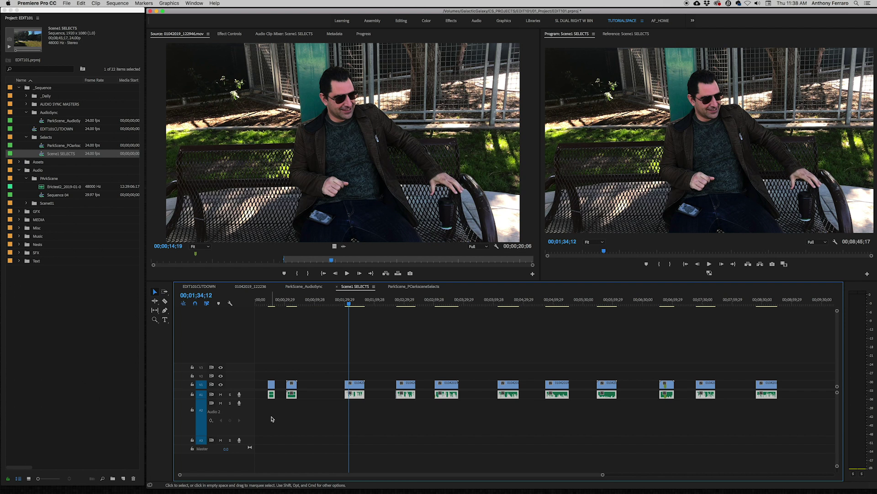
key("minus")
left_click(329, 303)
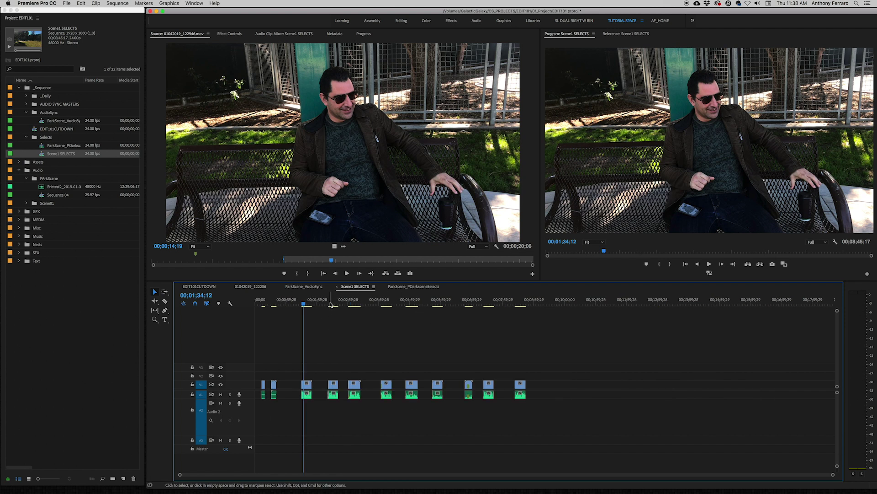
key("space")
key("equal")
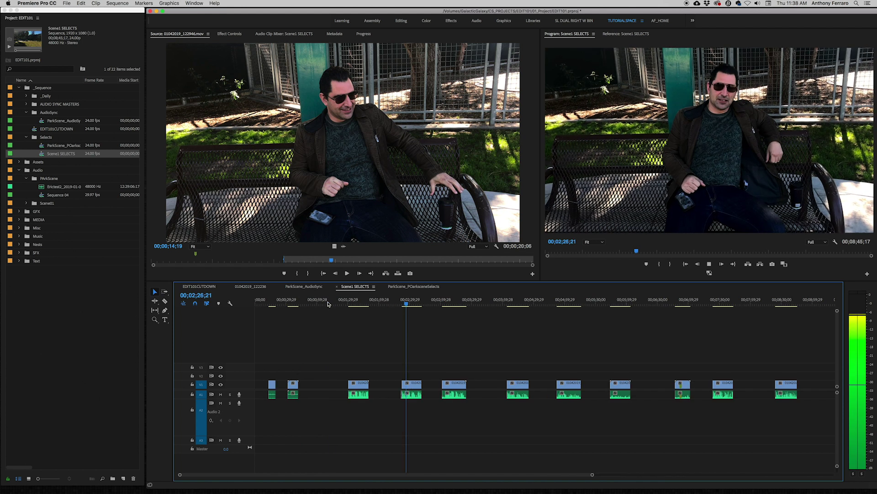
key("space")
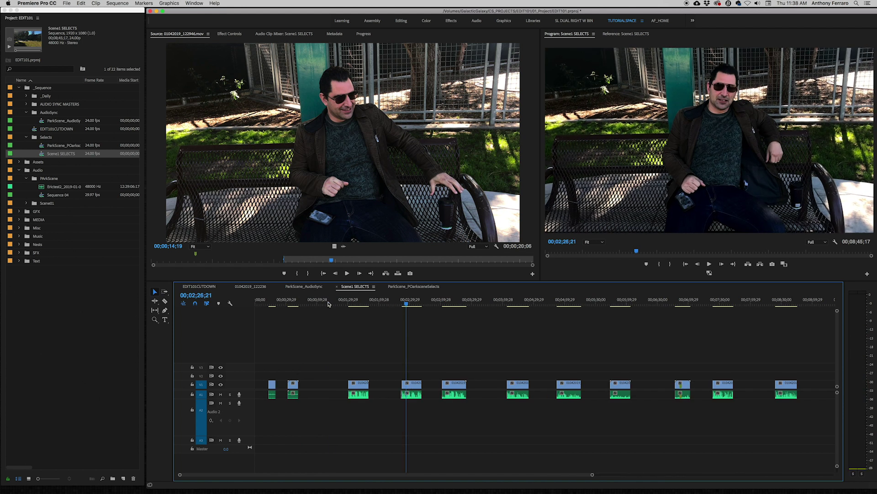
Go to the start of the fifth clip at 00;03;03;08, try raising its video to V2, and undo the move
left_click(456, 303)
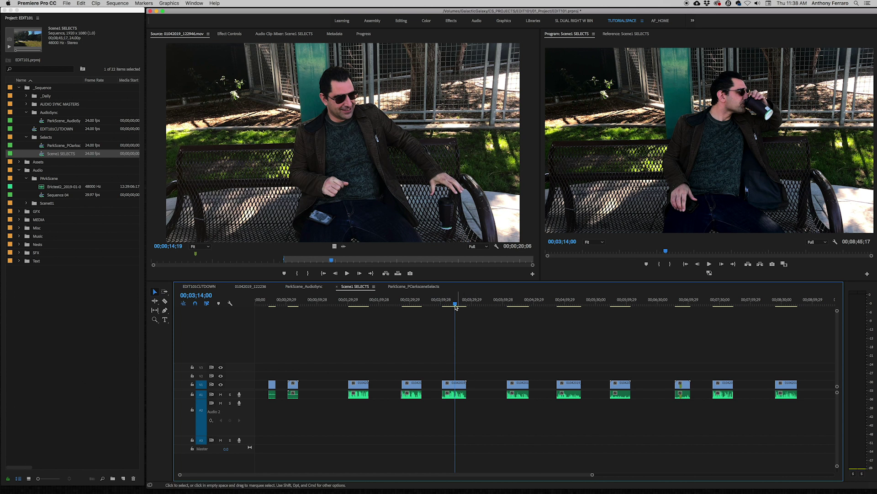
key("Up")
key("space")
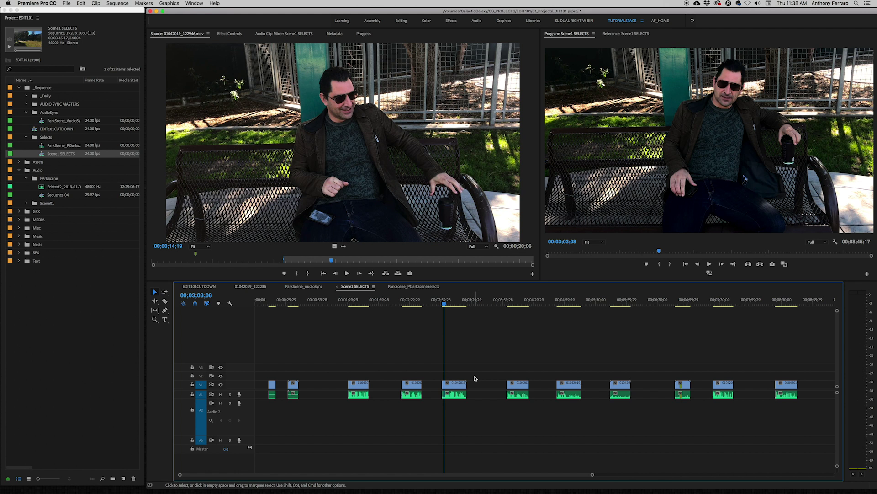
left_click(480, 370)
left_click(461, 388)
left_click_drag(461, 388, 460, 379)
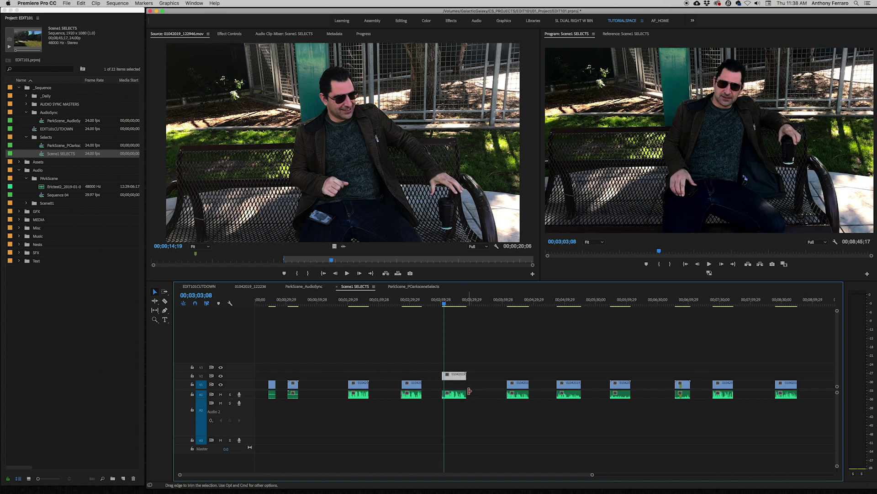
key("super+z")
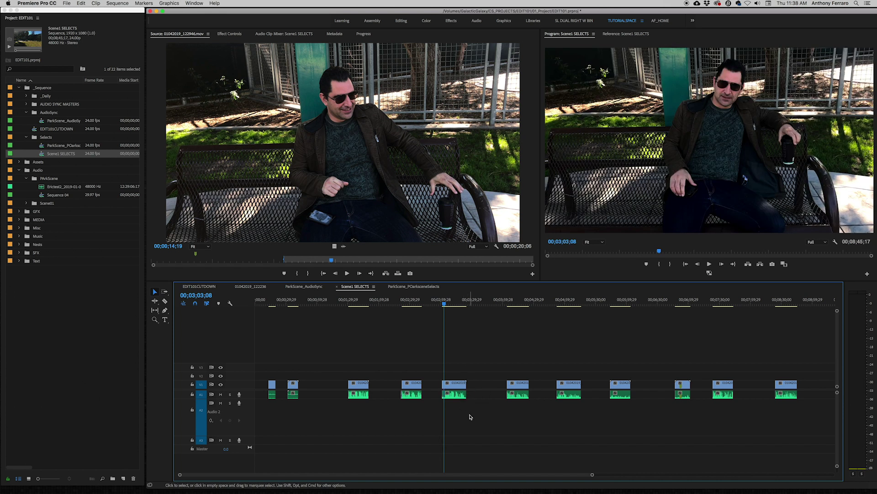
Assign the Rose label to the fifth clip's video and audio in Scene1 SELECTS
right_click(461, 391)
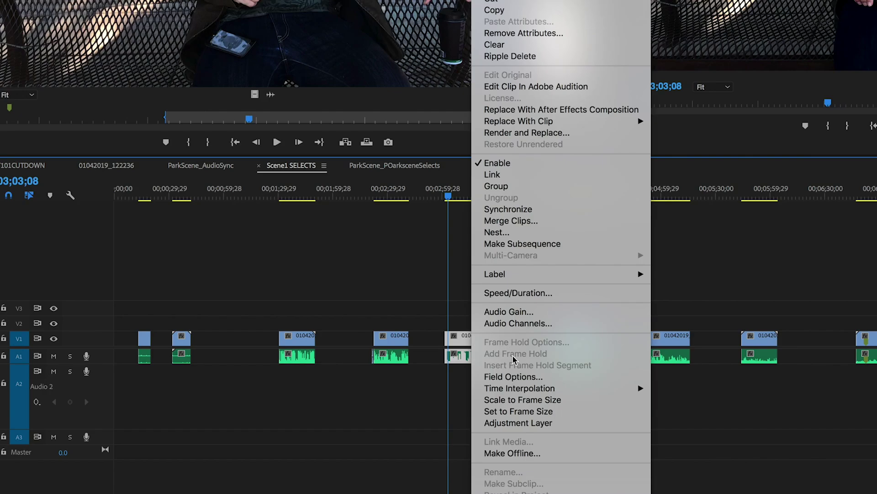
mouse_move(492, 347)
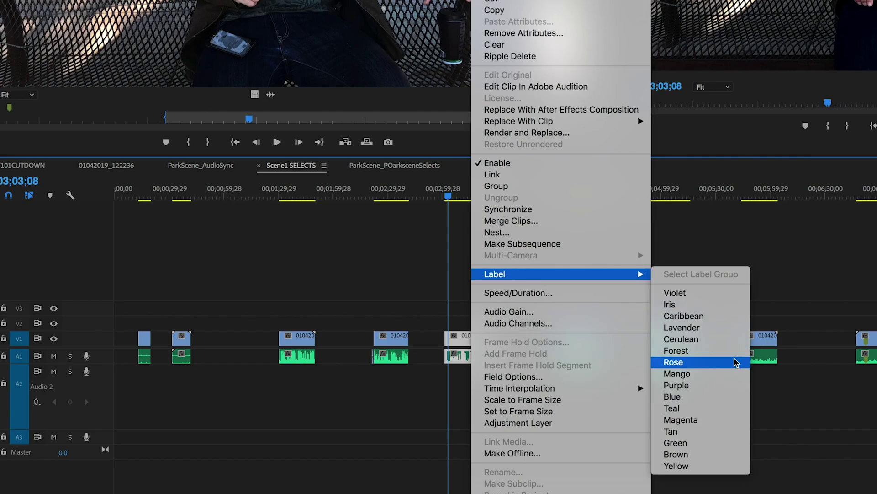
left_click(677, 362)
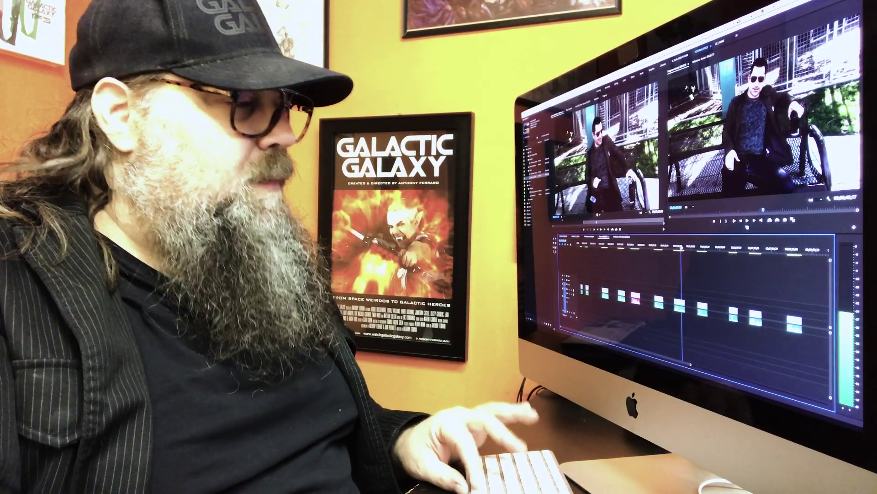
key("Down")
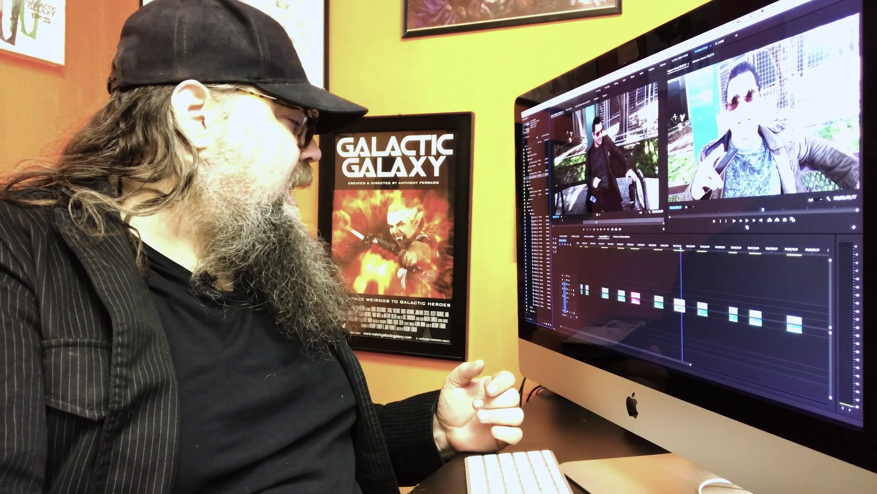
Widen the Project panel to review its metadata columns, and move the Log Note column directly after Name
left_click_drag(554, 274, 605, 275)
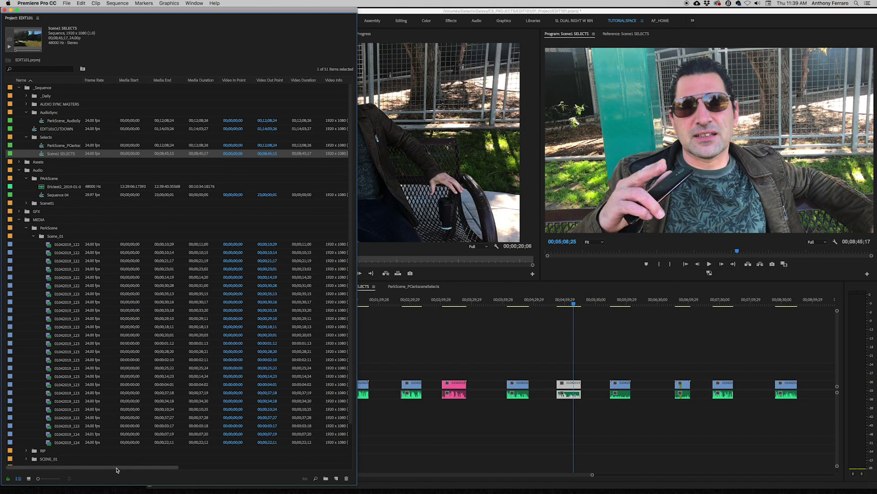
left_click_drag(116, 467, 244, 468)
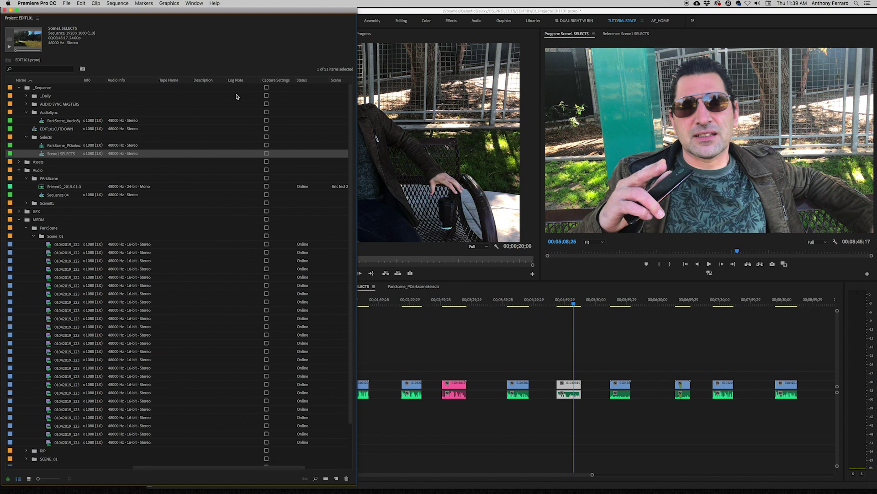
left_click_drag(144, 469, 22, 471)
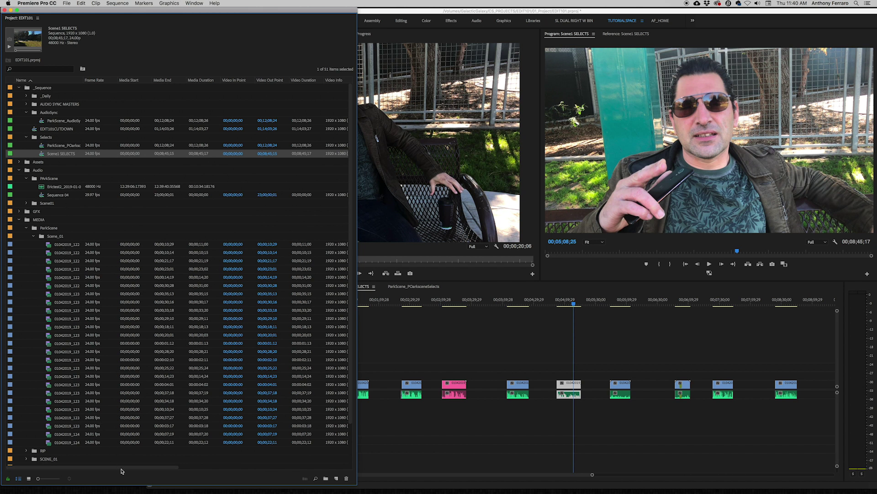
left_click_drag(121, 468, 286, 467)
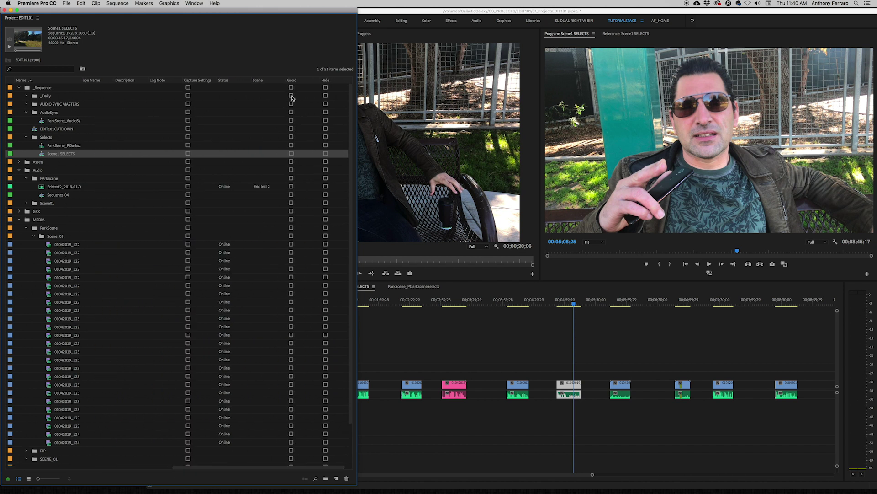
mouse_move(170, 82)
left_mouse_down()
mouse_move(71, 80)
mouse_move(153, 77)
left_mouse_up()
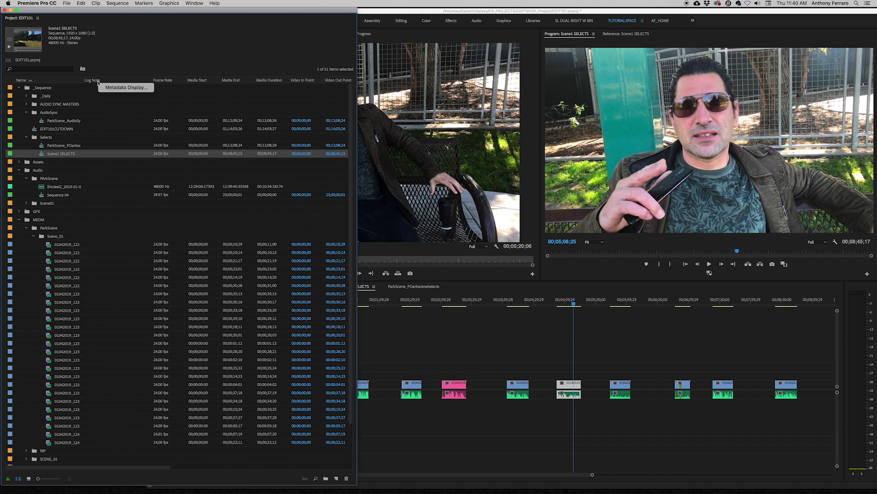
Examine the Premiere Pro Project Metadata properties available as Project panel columns in Metadata Display, and accept the current selection
right_click(99, 82)
left_click(115, 88)
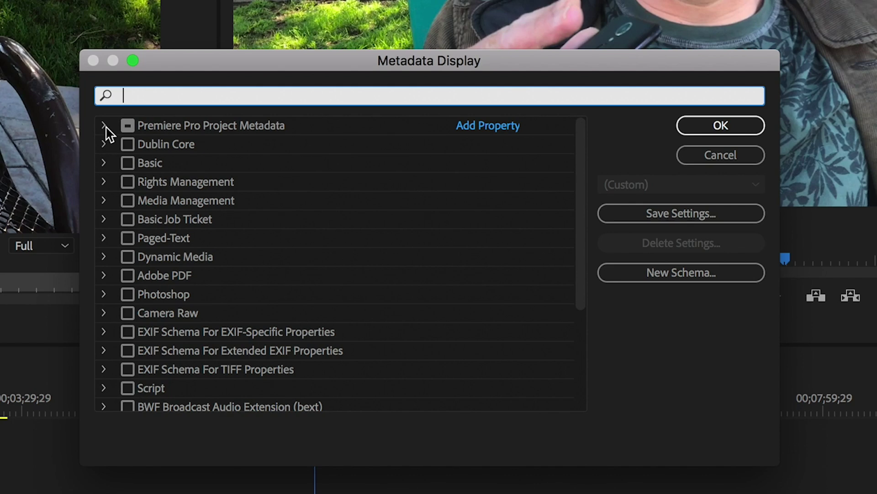
left_click(500, 204)
scroll(204, 284, "down", 4)
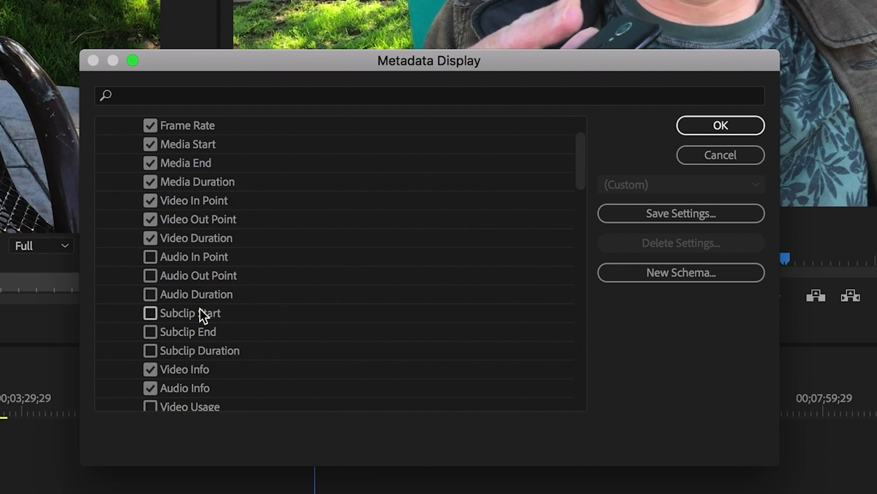
scroll(200, 311, "down", 2)
scroll(201, 314, "down", 3)
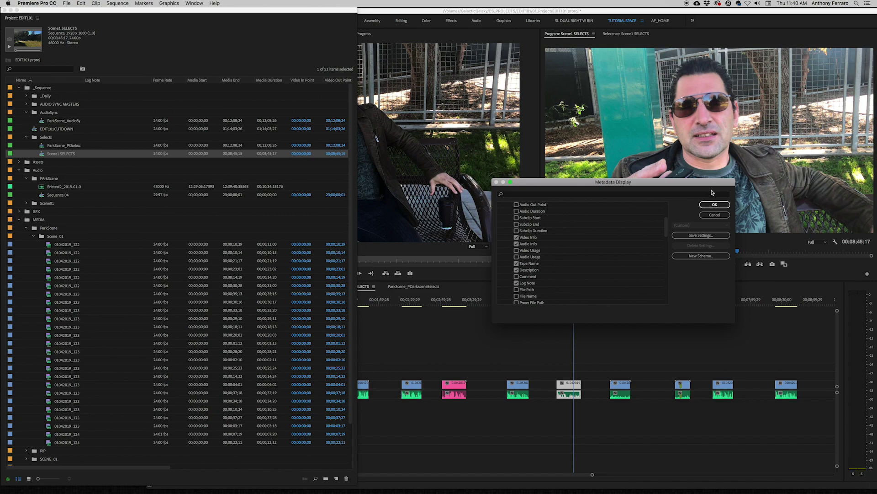
left_click(721, 125)
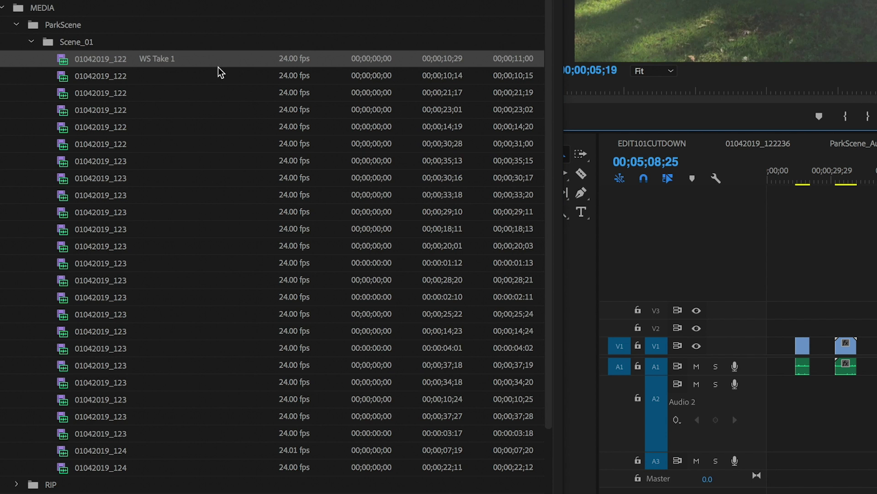
Complete the first Scene_01 clip's log note so it reads "WS Take 1 Lens Flare"
triple_click(199, 59)
left_click(199, 58)
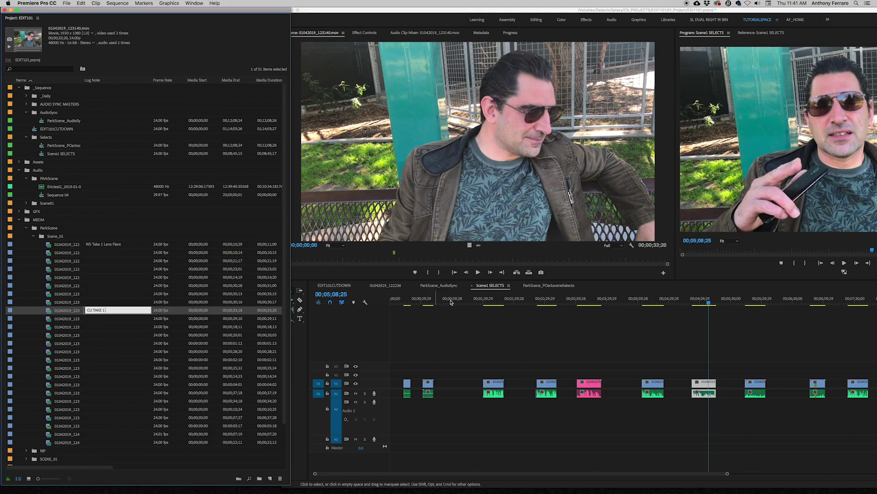
Play 01042019_123140.mov in the Source monitor and set its log note to "CU TAKE 1 - good take"
left_click(478, 271)
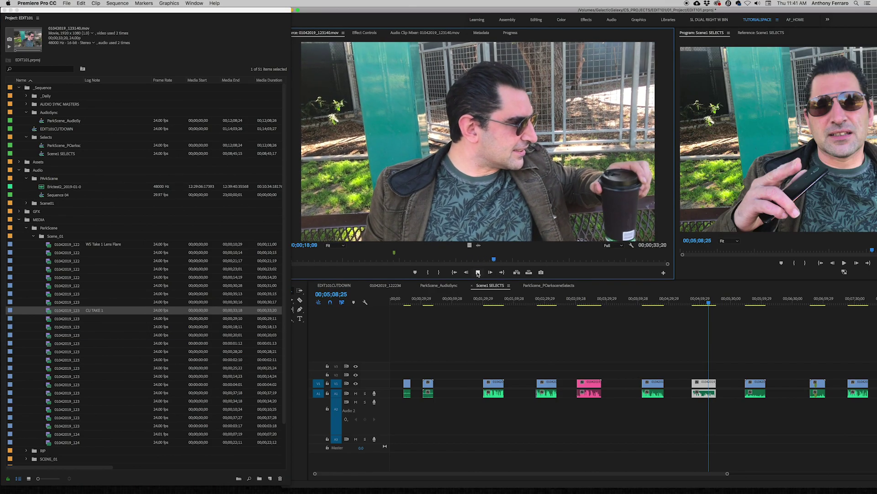
key("space")
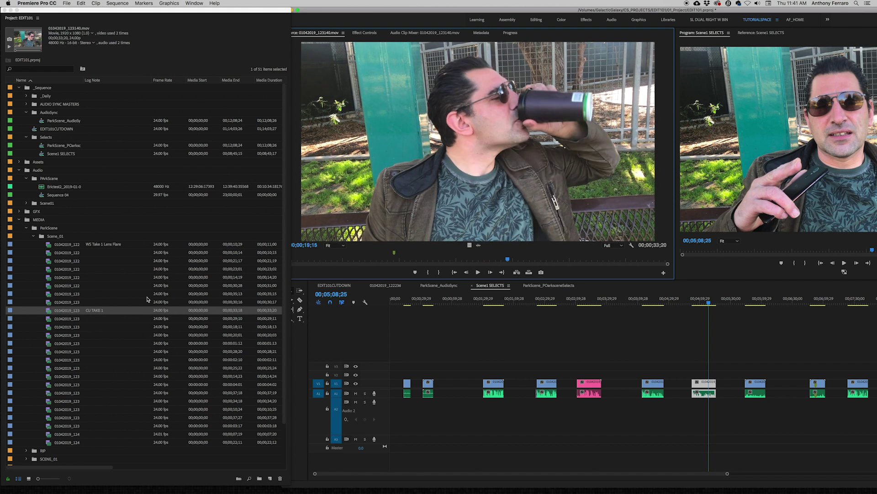
left_click(114, 312)
type("- good ta")
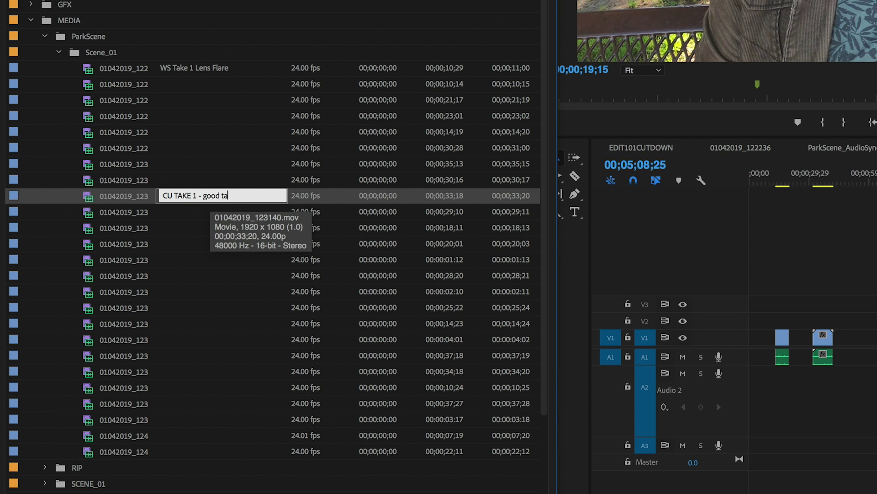
type("ke")
key("Return")
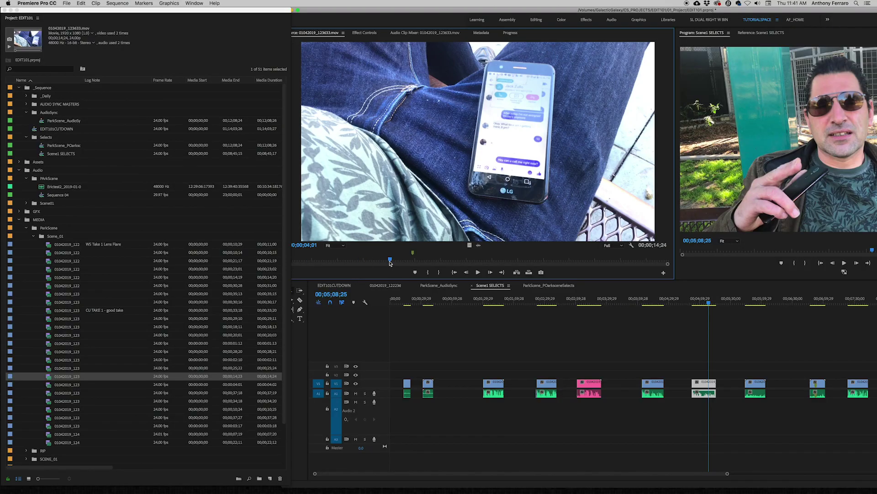
Enter a log note beginning "INSTER SH" for the phone close-up clip 01042019_123633.mov
left_click(90, 376)
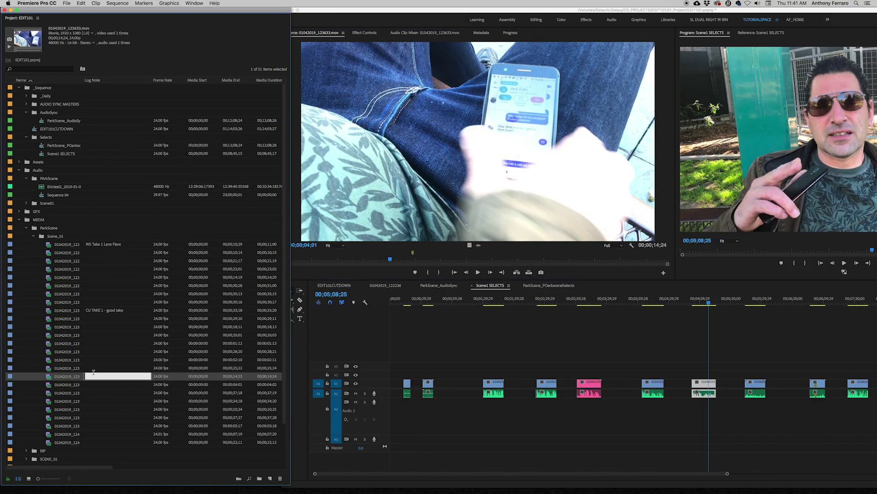
type("INSTER SH")
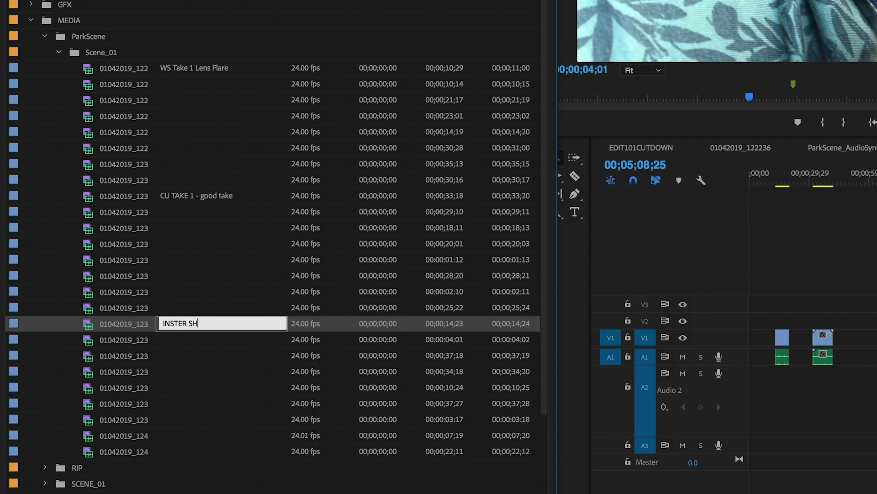
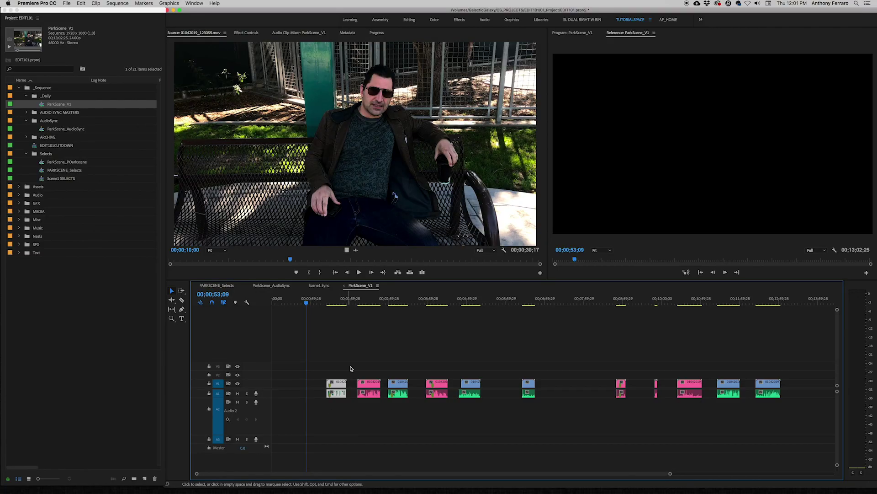
Delete the clips without the Rose label from the ParkScene_V1 sequence
key("Delete")
left_click(401, 384)
key("Delete")
left_click(477, 383)
key("Delete")
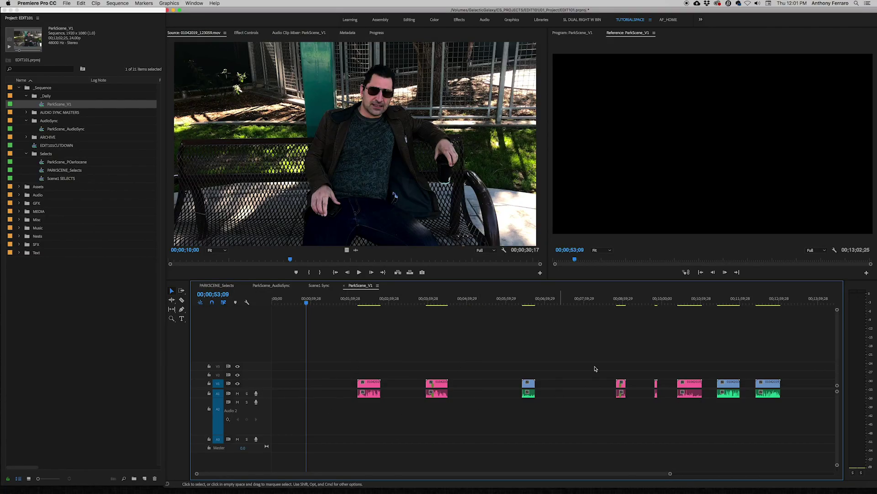
key("Delete")
left_click_drag(715, 355, 506, 381)
key("Delete")
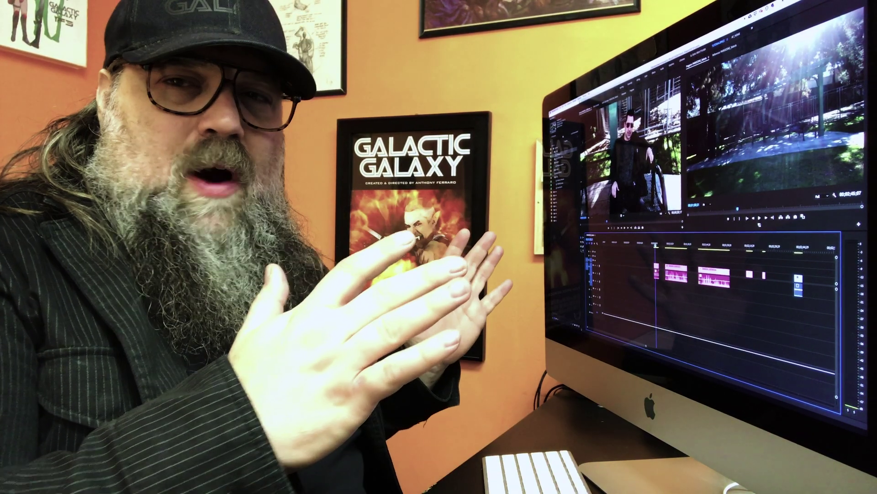
Review the first clips of PARKSCENE_Selects, and play the opening wide shot from its start to 00;01;02;06
key("space")
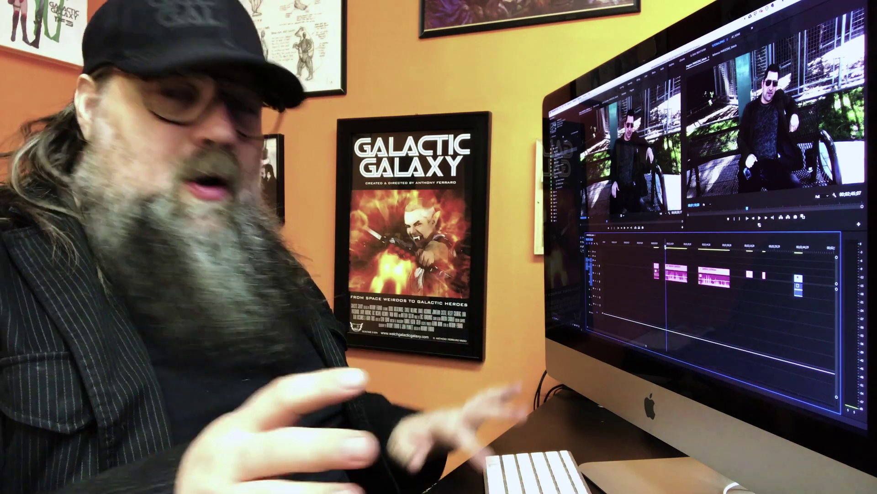
key("space")
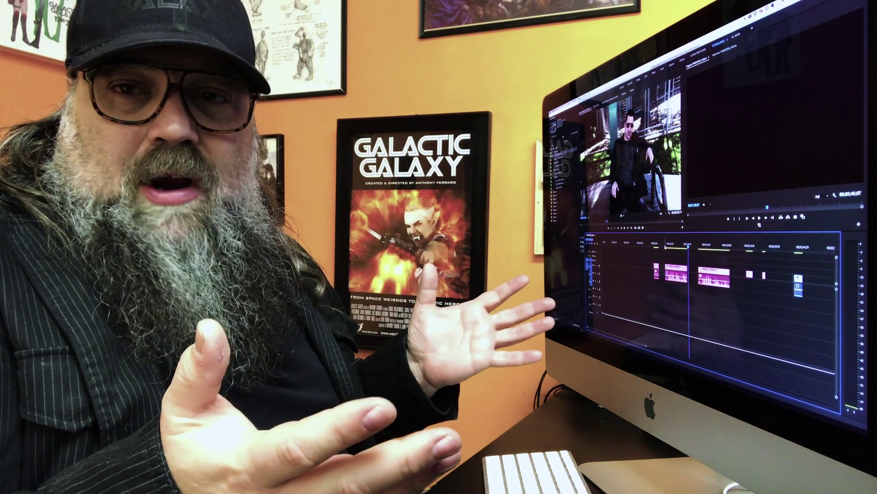
key("Up")
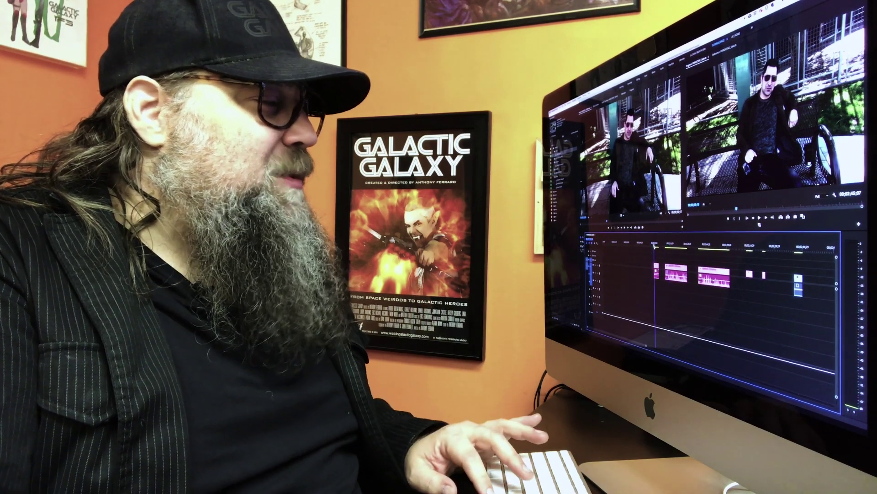
key("Up")
key("space")
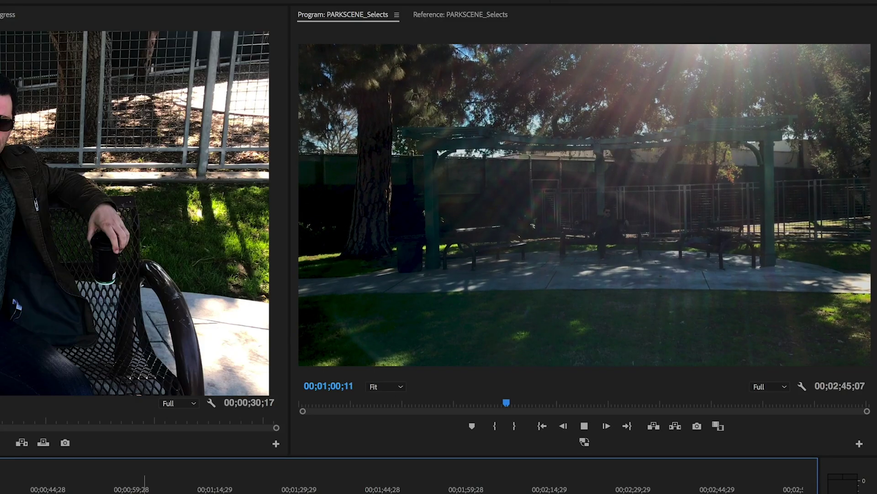
key("space")
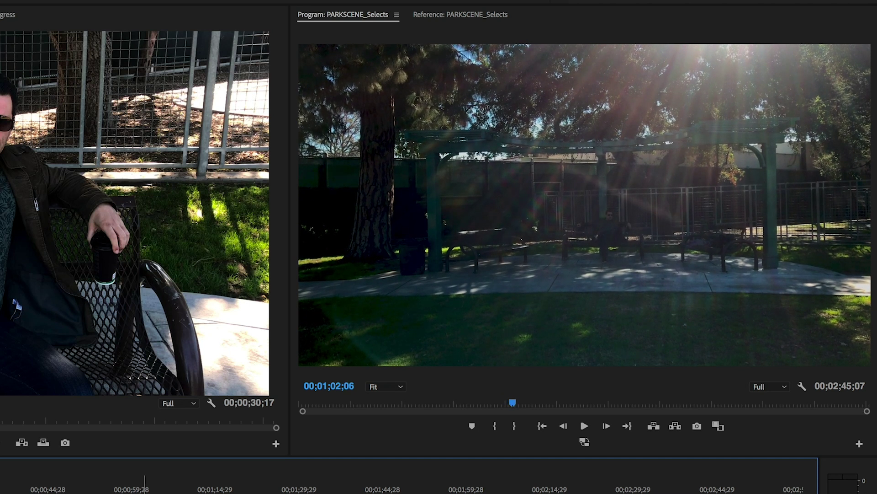
Try splitting the opening wide shot's video at 00;01;02;03 with the Razor tool and deleting the part after the cut
key("Up")
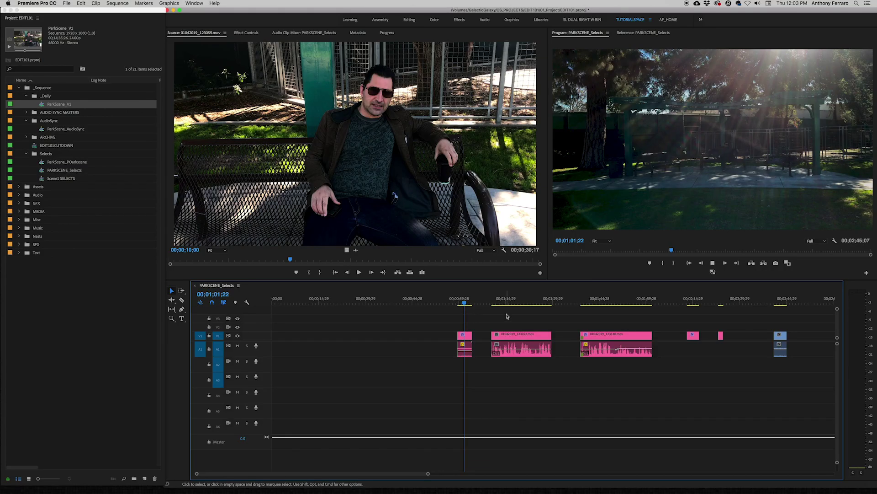
left_click(467, 347)
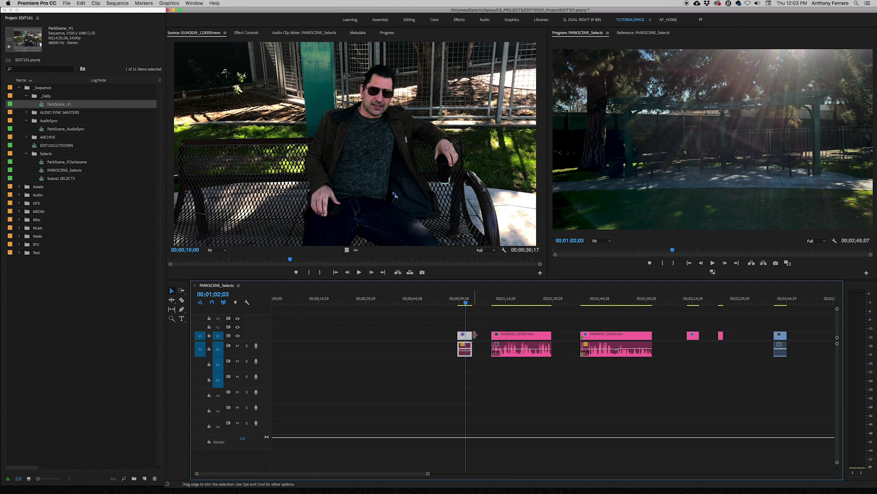
left_click(438, 322)
left_click(470, 352)
left_click(182, 300)
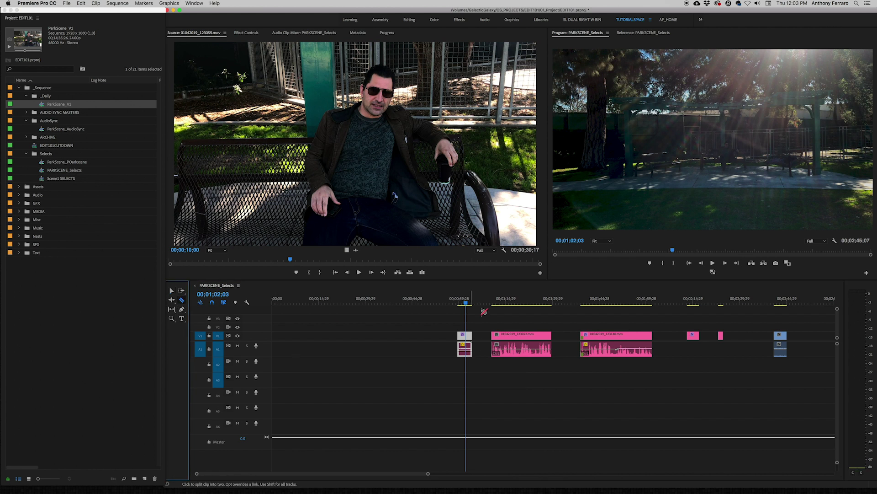
left_click(466, 334)
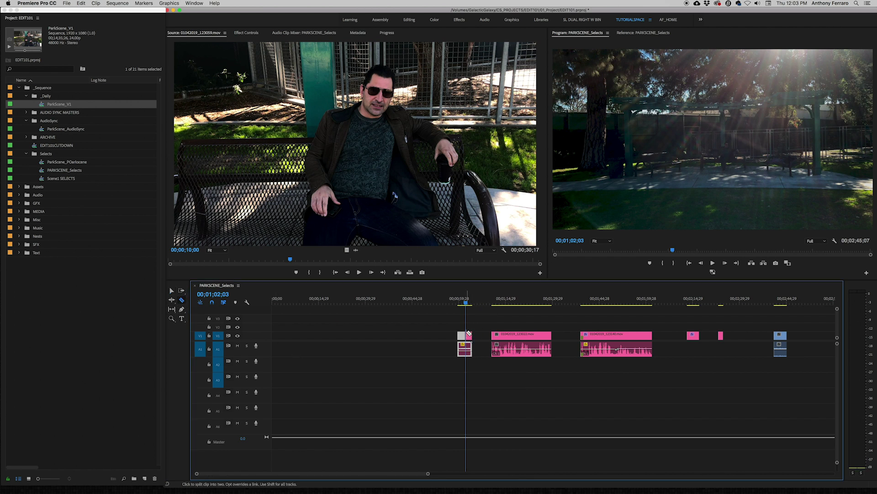
key("v")
left_click(469, 334)
key("Delete")
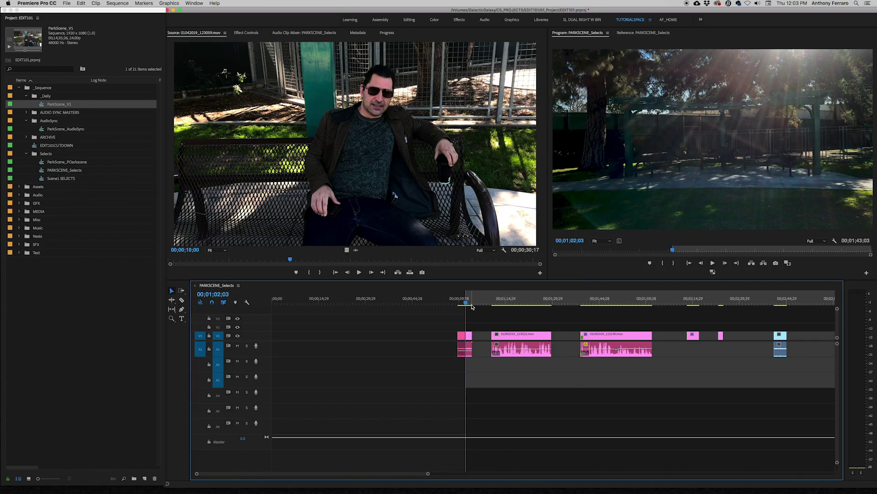
Try lifting the marked range of the opening clip up to an out point at 00;01;04;29, and undo it
left_click_drag(473, 307, 475, 306)
key("o")
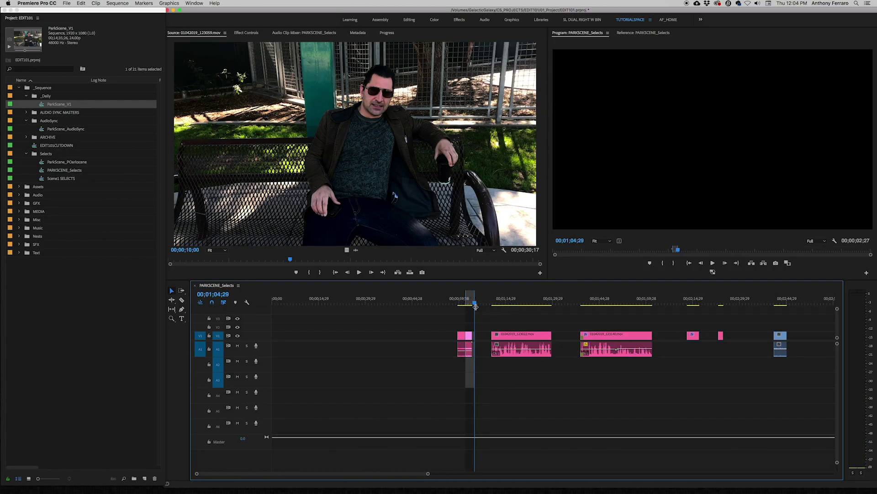
key("semicolon")
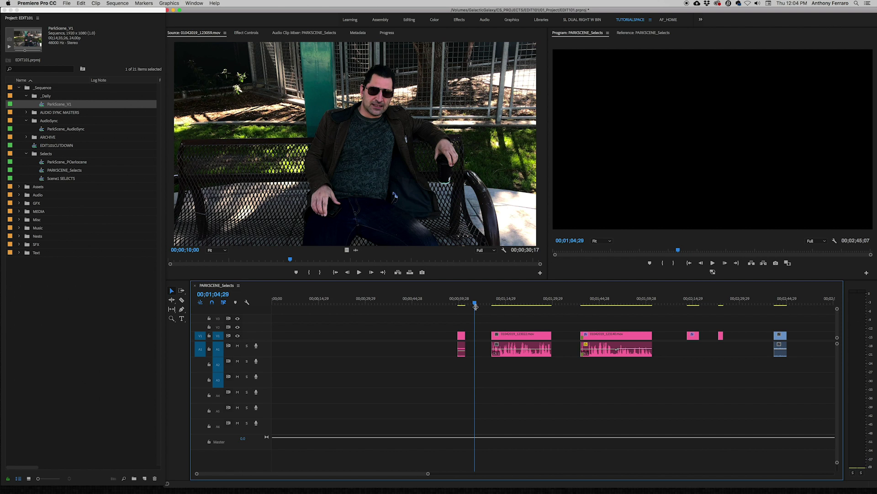
key("super+z")
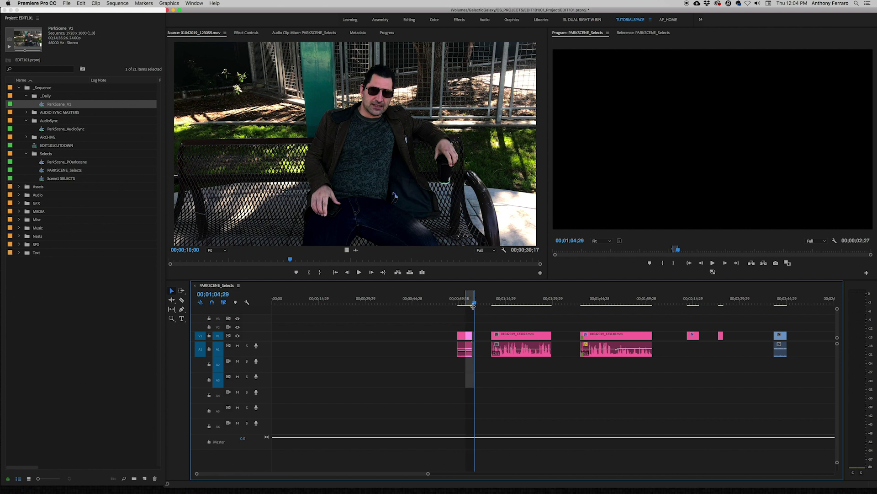
key("super+z")
key("super+z")
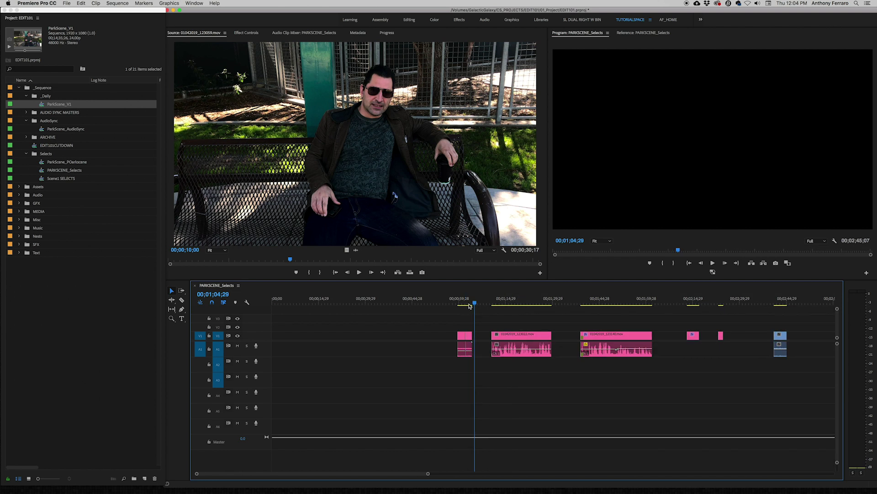
Mark an in point at 00;01;02;13 and an out point at the end of the opening clip in PARKSCENE_Selects
left_click(467, 302)
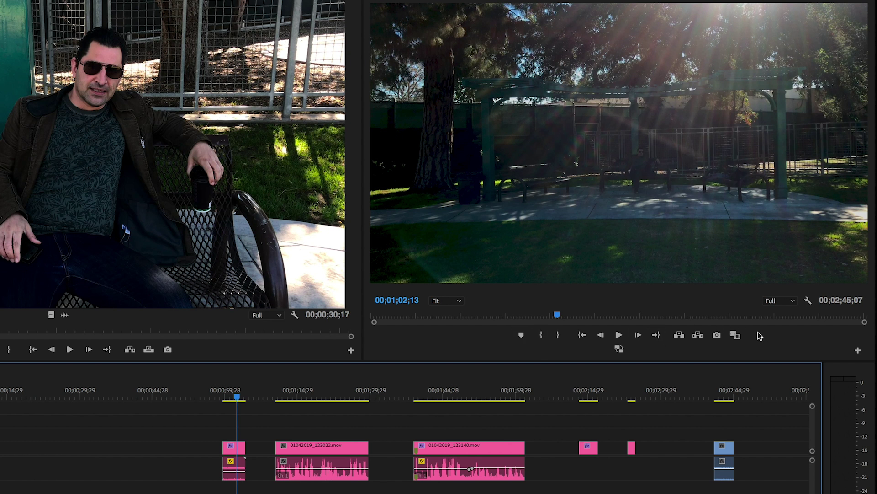
left_click(543, 337)
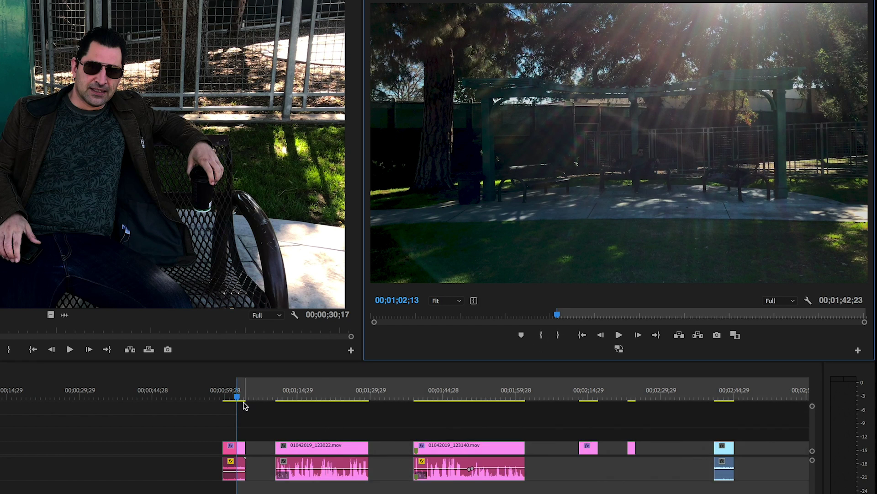
left_click(246, 399)
left_click(558, 337)
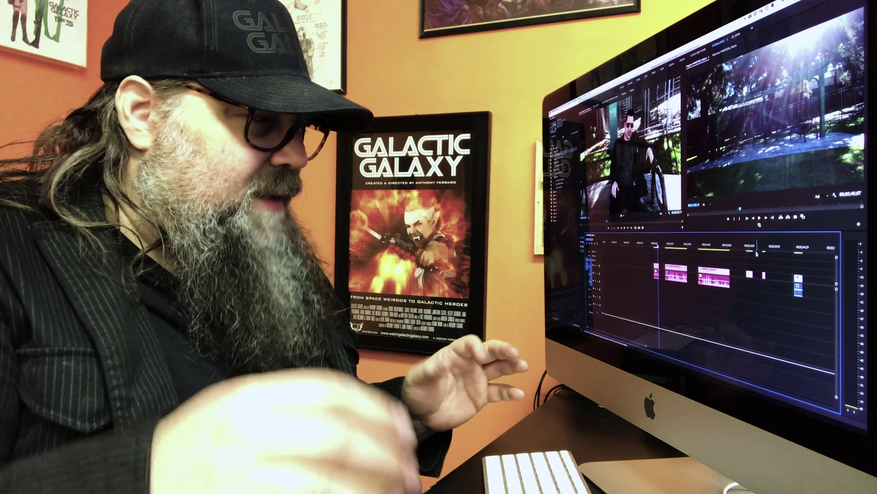
Mark an in point at 00;01;02;26 and lift the opening clip's remainder up to 00;01;06;06, leaving the gap
key("space")
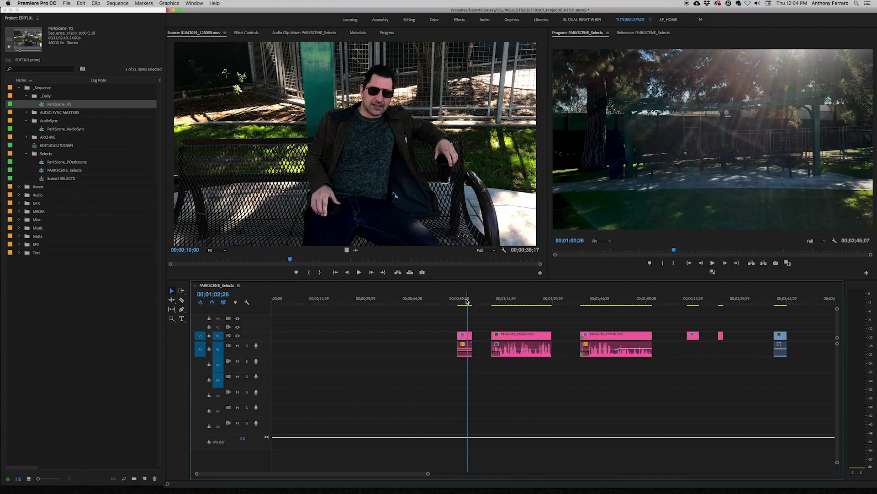
key("i")
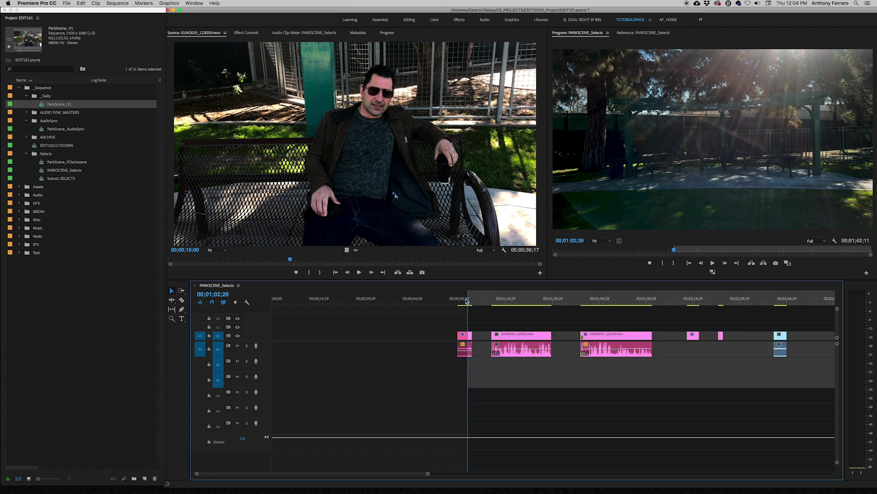
left_click_drag(477, 302, 478, 302)
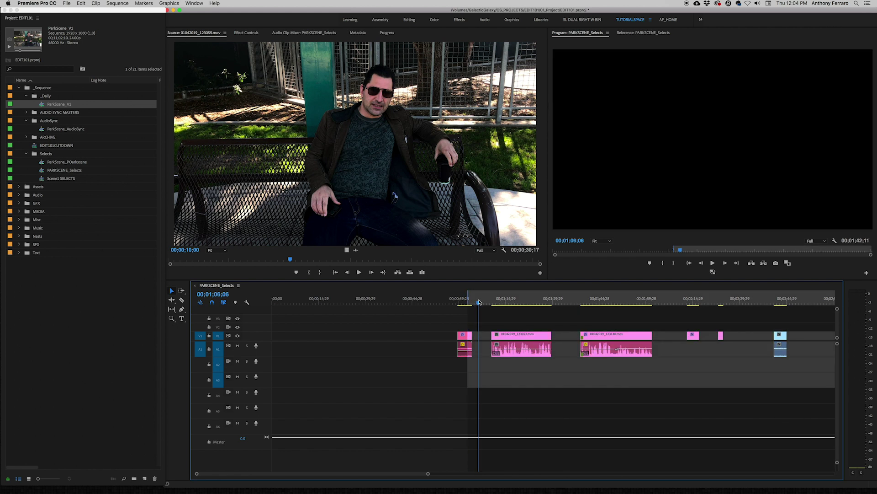
key("alt+i")
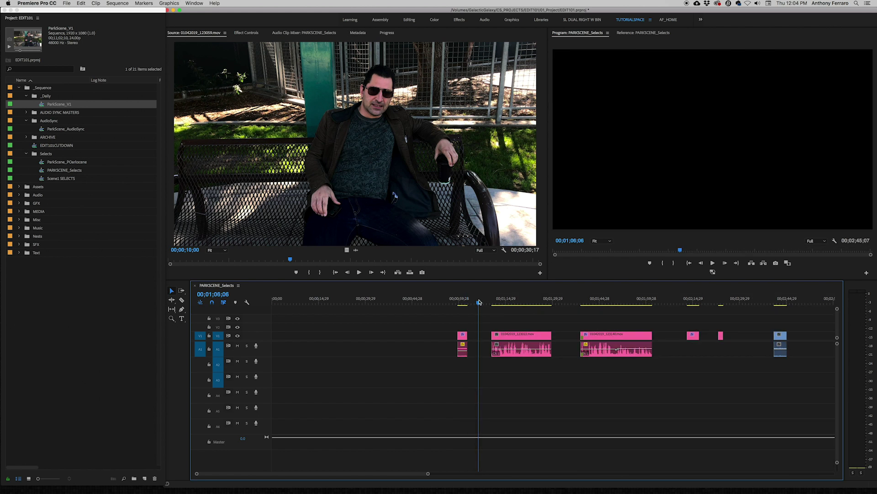
Move the opening clip earlier to about 00;00;14 in PARKSCENE_Selects, and play it and the start of 01042019_123022.mov
left_click_drag(423, 329, 491, 401)
left_click_drag(463, 348, 322, 338)
left_click(319, 300)
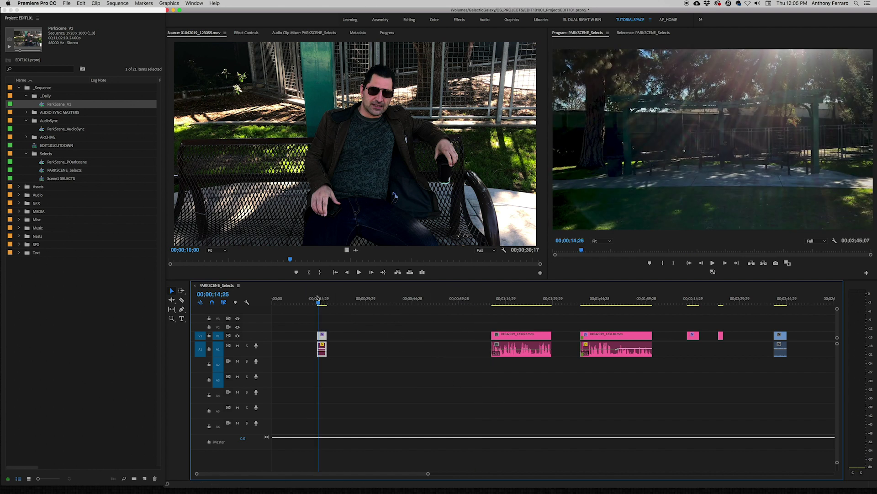
key("space")
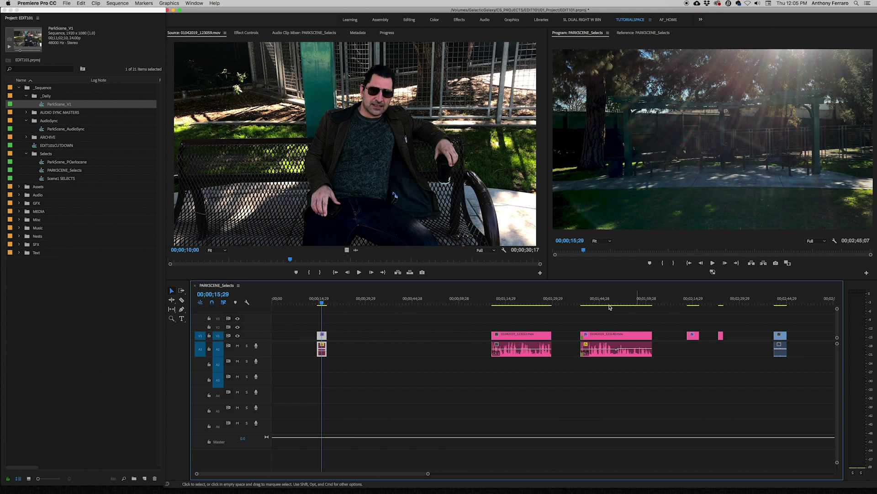
left_click(493, 302)
key("space")
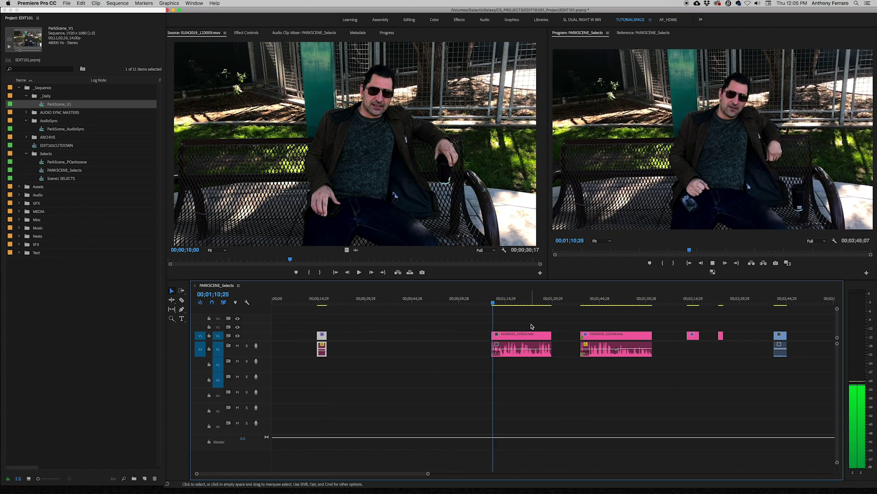
Try ripple-deleting the gap between the opening clip and 01042019_123022.mov, and undo it
left_click(421, 345)
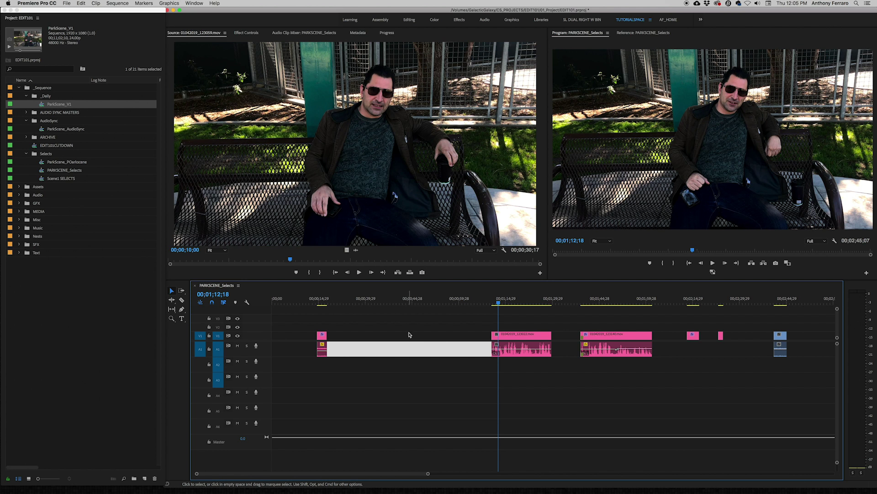
left_click_drag(452, 322, 424, 352)
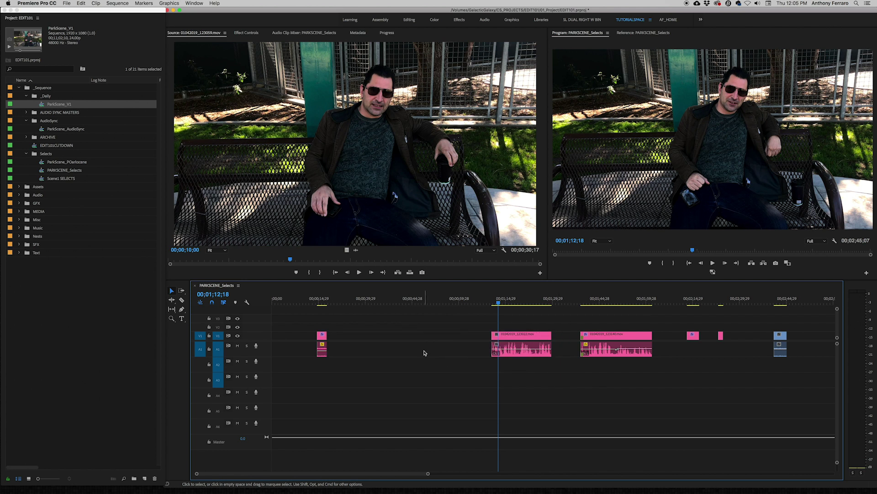
left_click(424, 352)
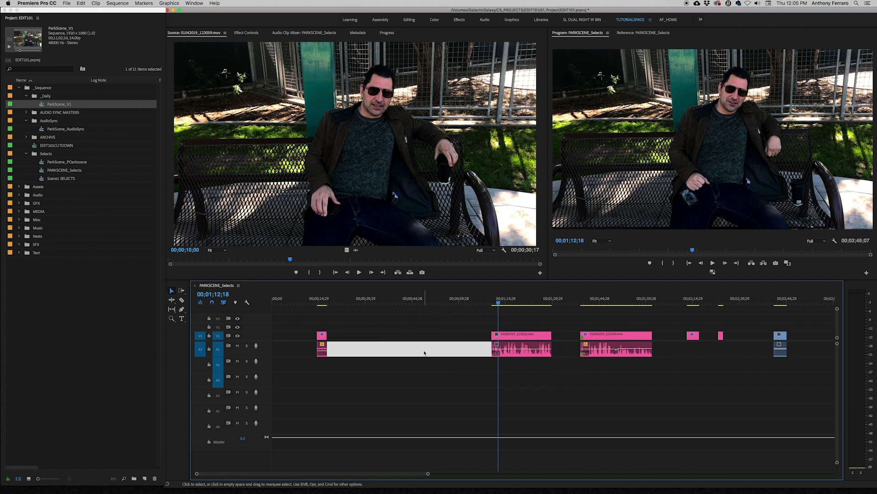
left_click(410, 355)
key("Delete")
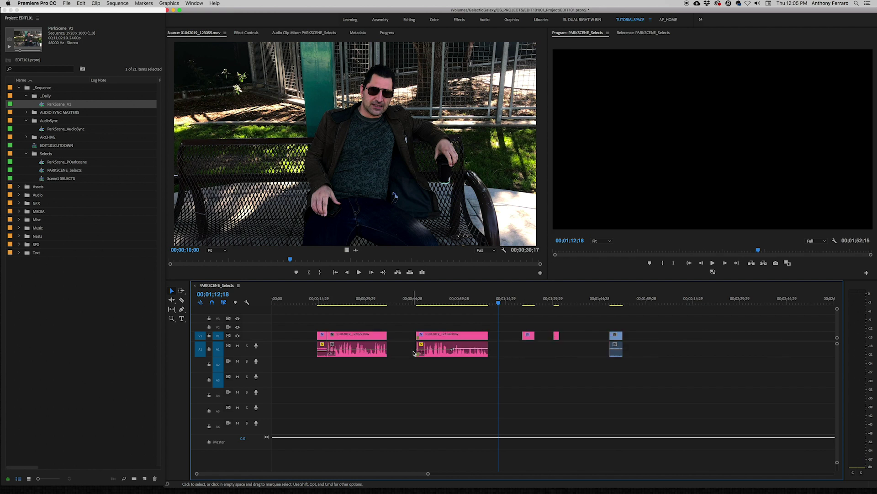
key("super+z")
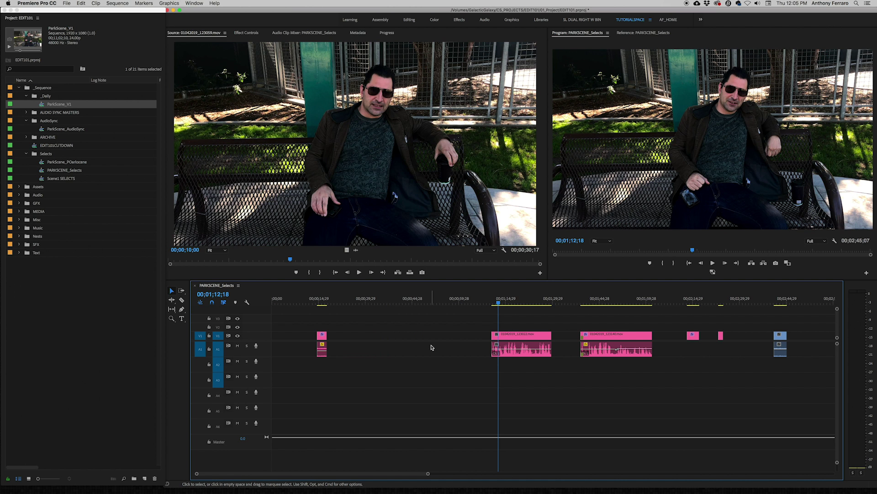
Try moving 01042019_123022.mov against the end of the opening clip at 00;00;17;24, and undo it
left_click_drag(515, 316, 558, 391)
left_click_drag(526, 335, 370, 334)
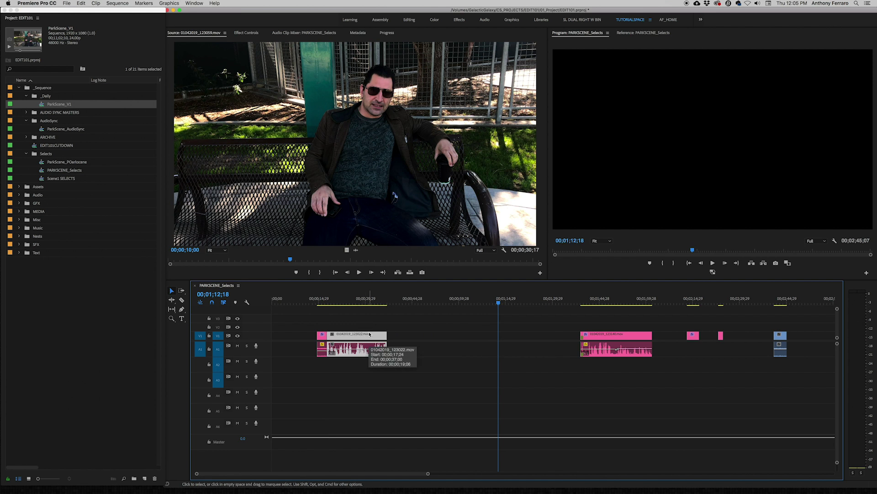
key("super+z")
Mark the gap from 00;00;17;24 to 00;01;10;14 for an extract, and clear both the in and out points
left_click(330, 304)
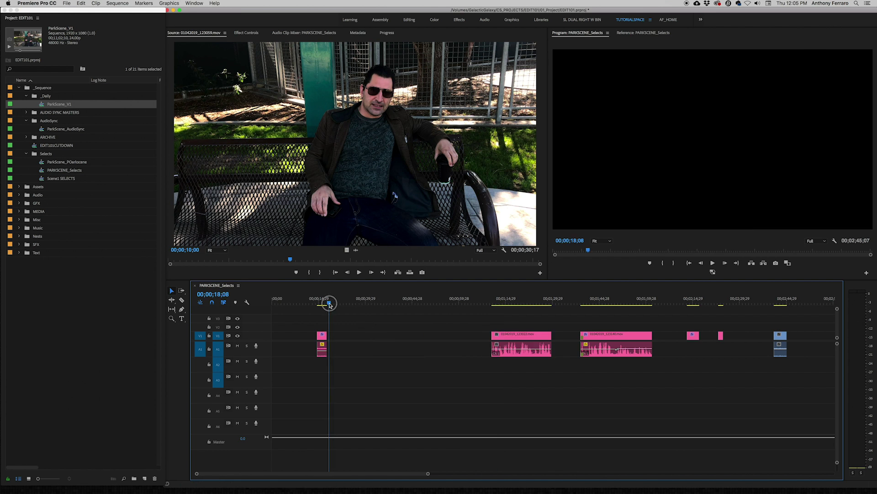
left_click_drag(329, 304, 327, 306)
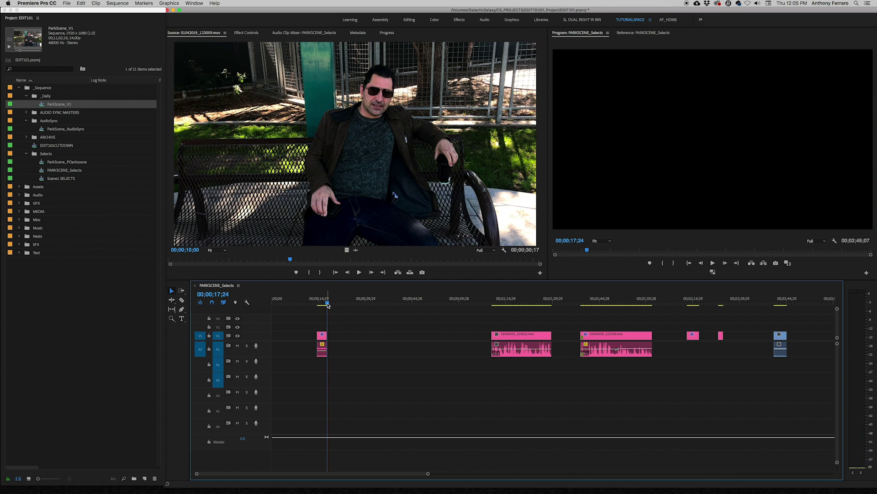
key("i")
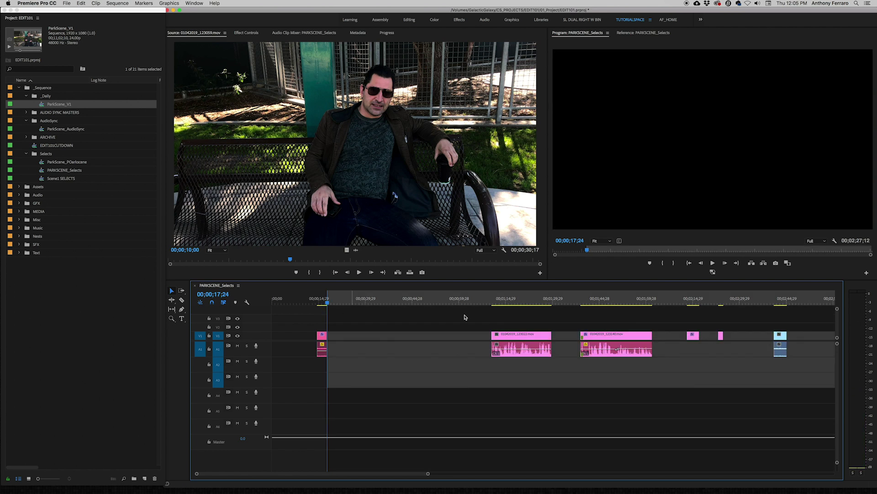
left_click(493, 303)
left_click_drag(493, 303, 493, 304)
key("o")
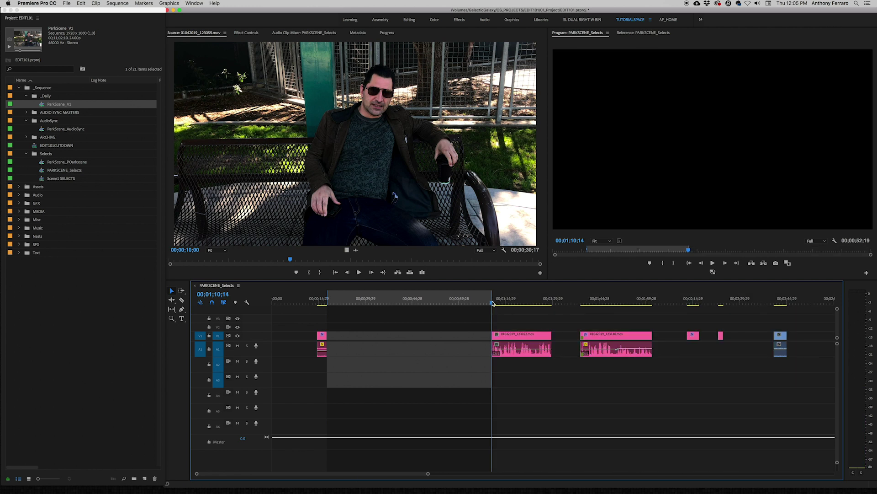
key("apostrophe")
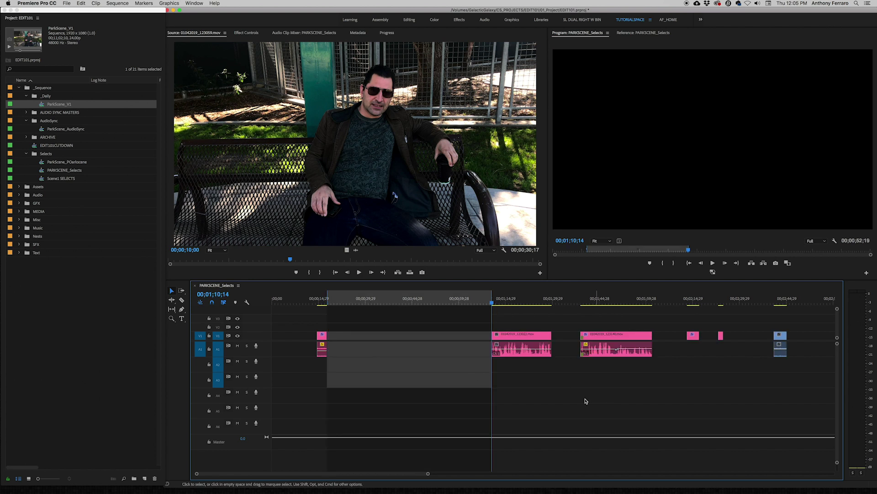
key("alt+o")
key("alt+i")
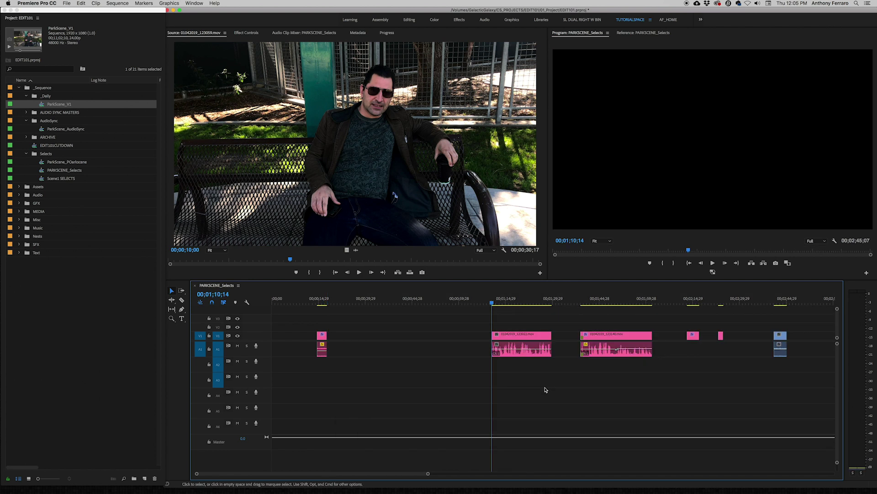
Move 01042019_123022.mov to about 00;00;28 and butt the opening clip against its start
left_click_drag(548, 386, 493, 321)
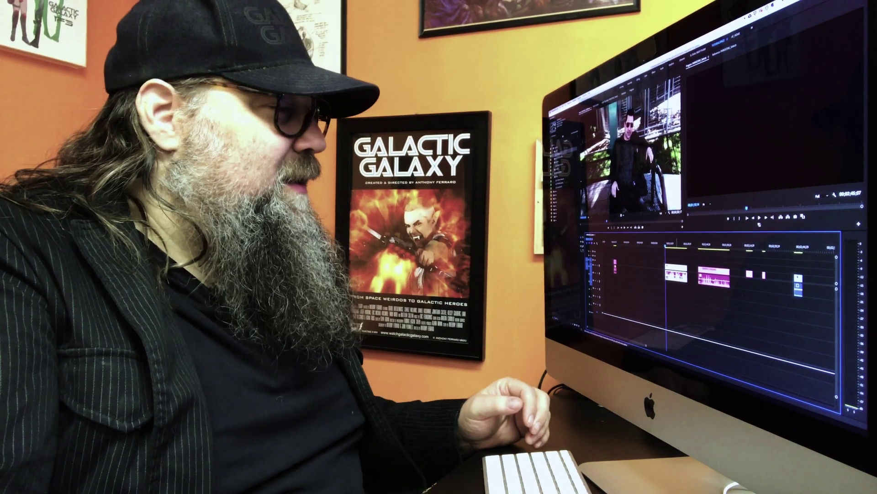
left_click_drag(678, 273, 637, 275)
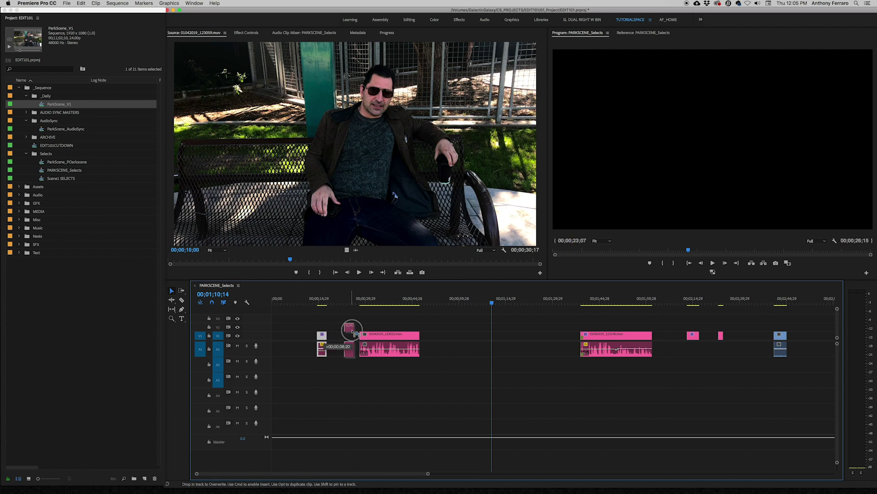
left_click_drag(354, 331, 358, 333)
Play the start of 01042019_123022.mov and park the playhead at the cut point at 00;00;31;20
key("Up")
key("space")
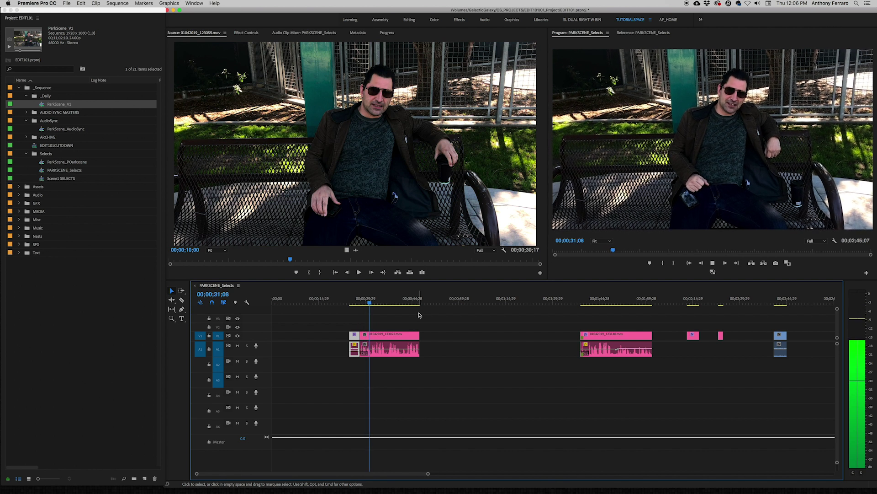
key("space")
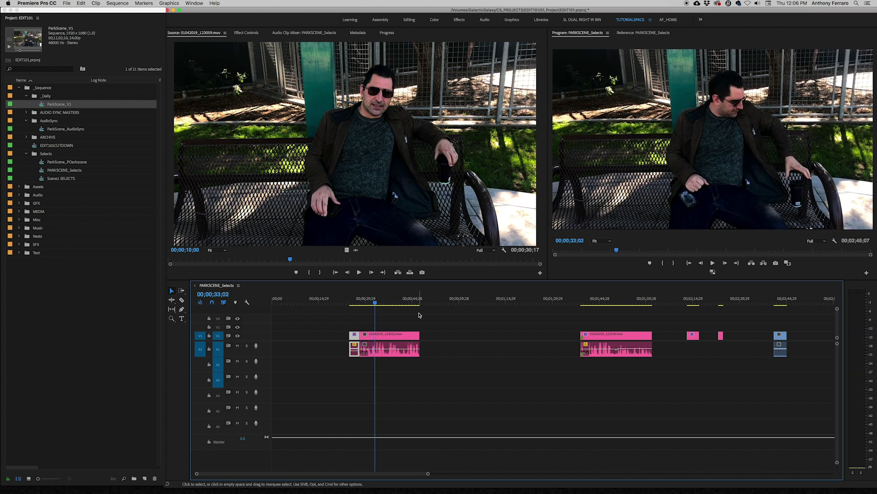
left_click(366, 302)
key("space")
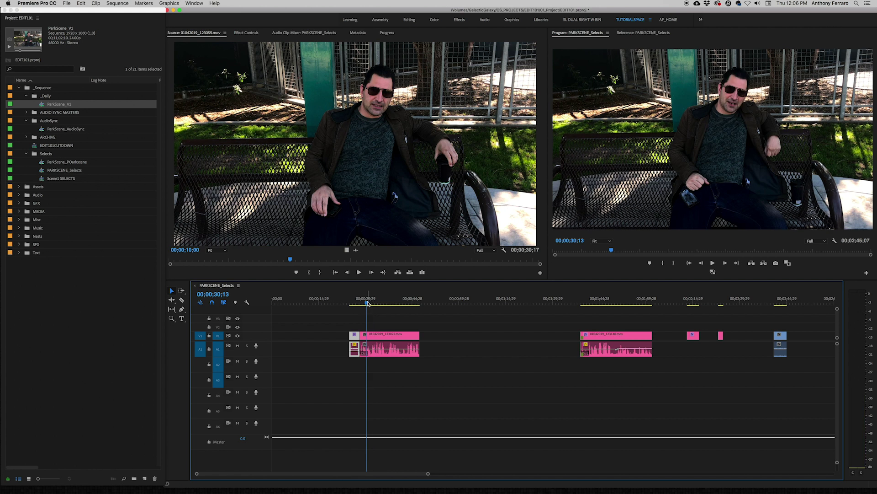
key("space")
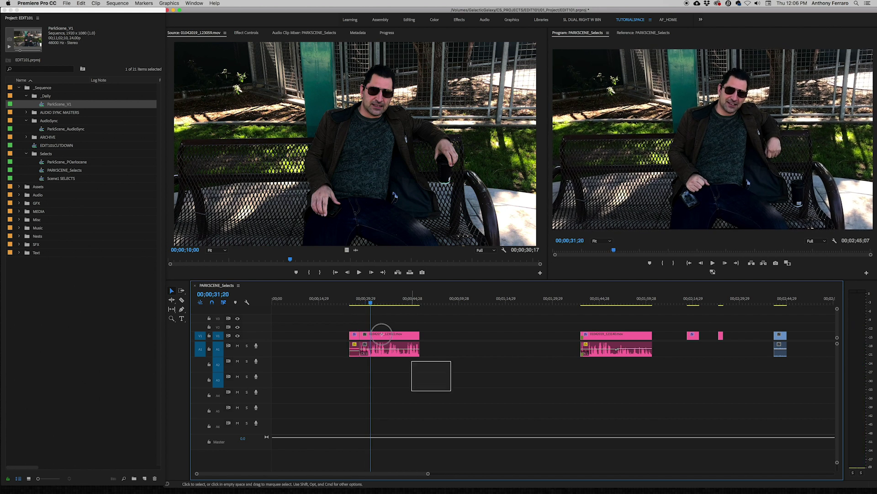
Try adding an edit to 01042019_123022.mov at the playhead at 00;00;31;20, and undo it
left_click(390, 348)
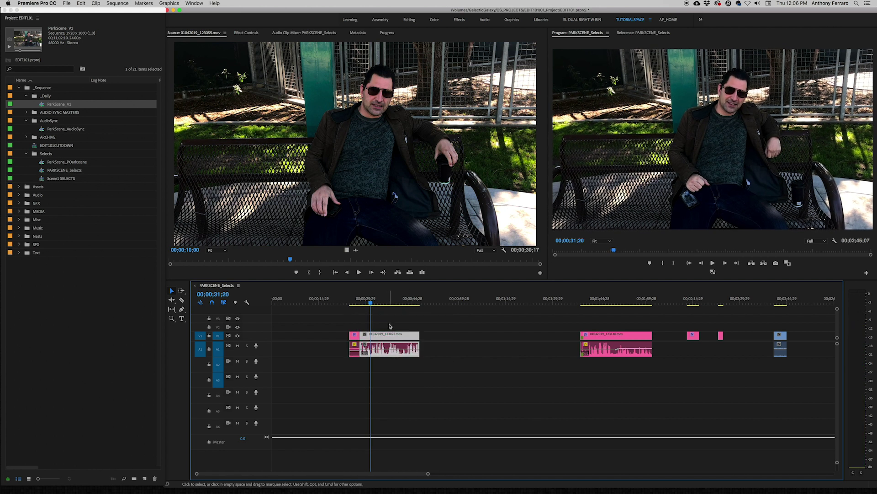
key("super+k")
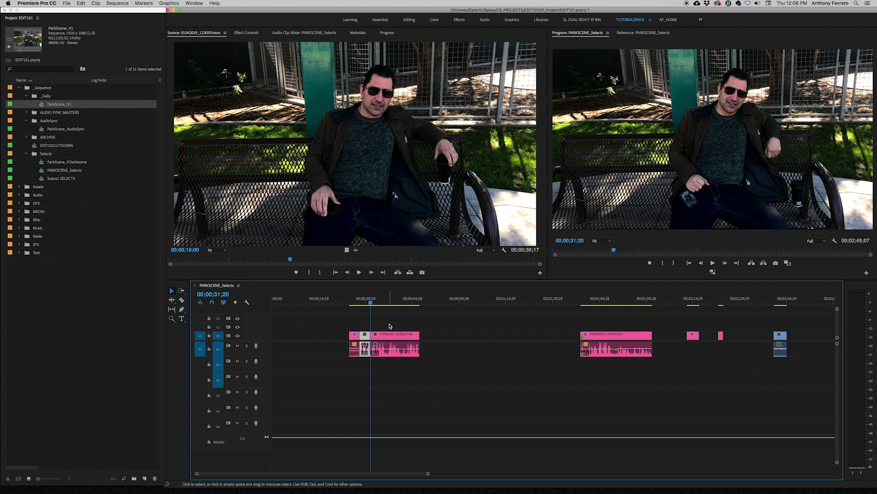
key("super+z")
Split 01042019_123022.mov at 00;00;31;20 with the Razor tool and move the part after the cut to about 00;00;58
left_click(181, 301)
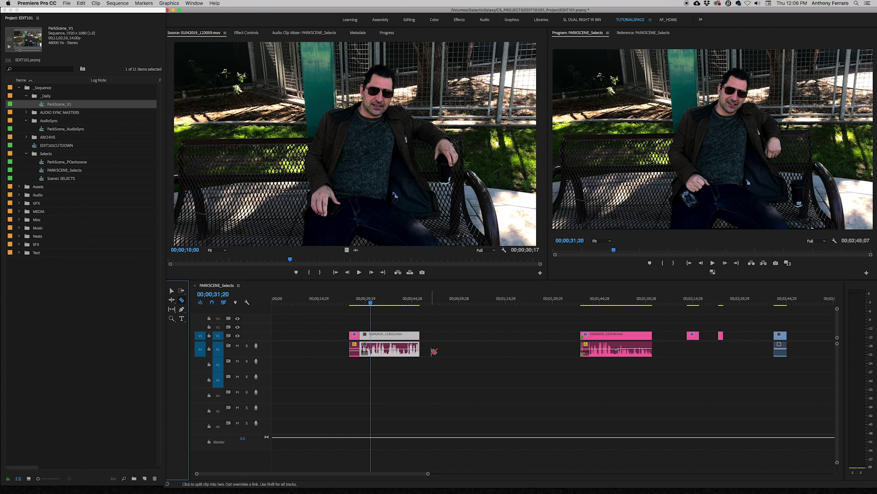
left_click(374, 335)
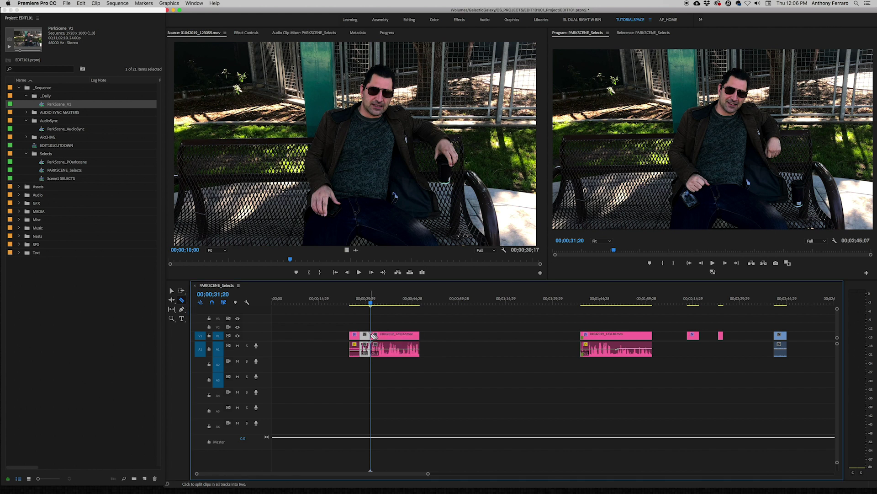
left_click(407, 335)
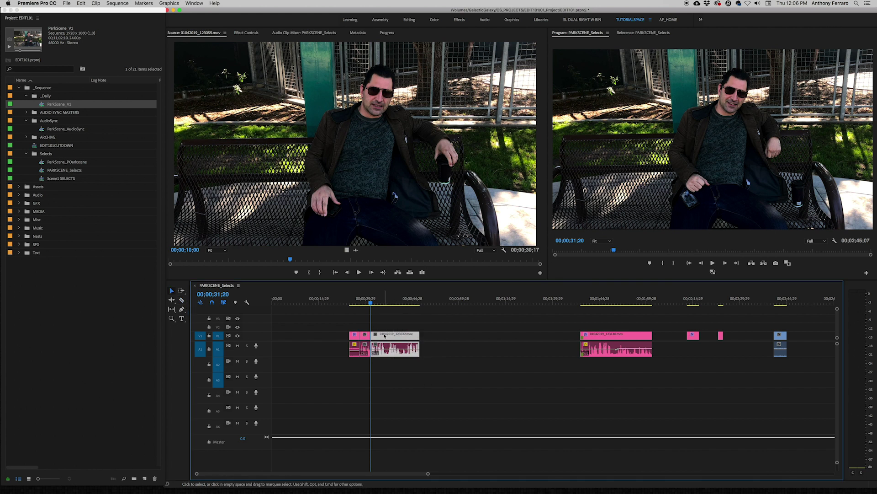
left_click_drag(385, 336, 473, 337)
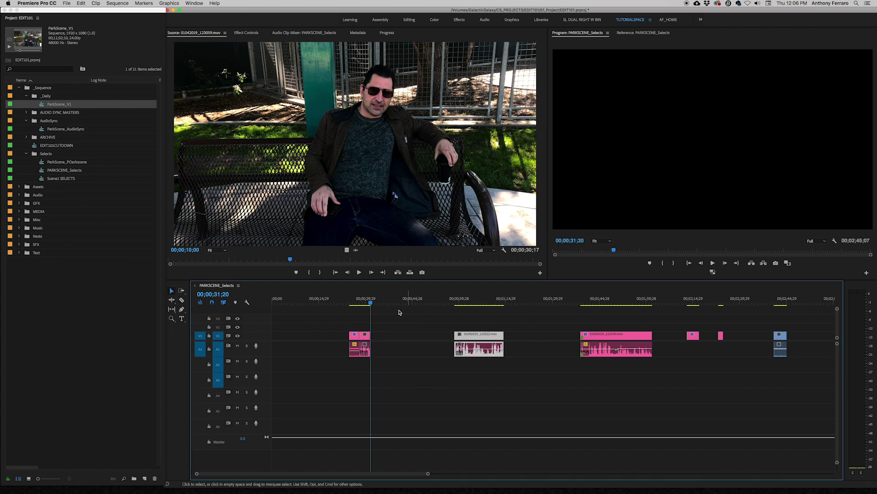
Play the short remaining part of 01042019_123022.mov through its new end
left_click(365, 302)
key("space")
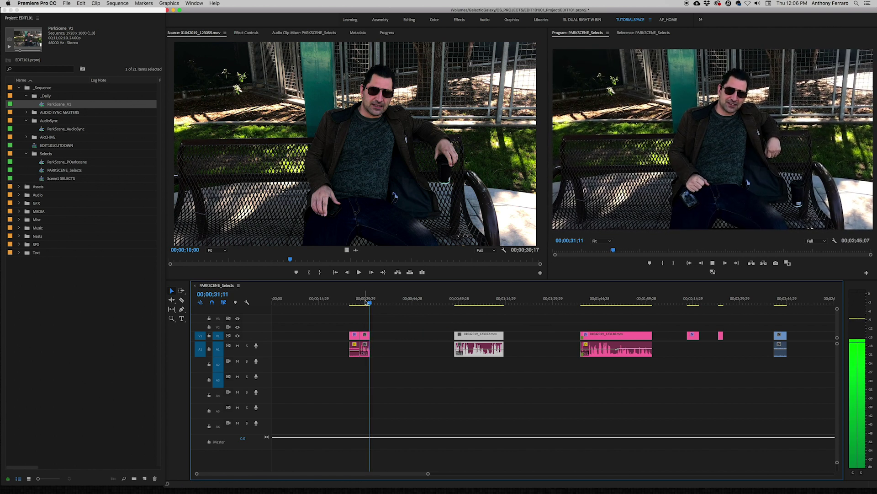
key("space")
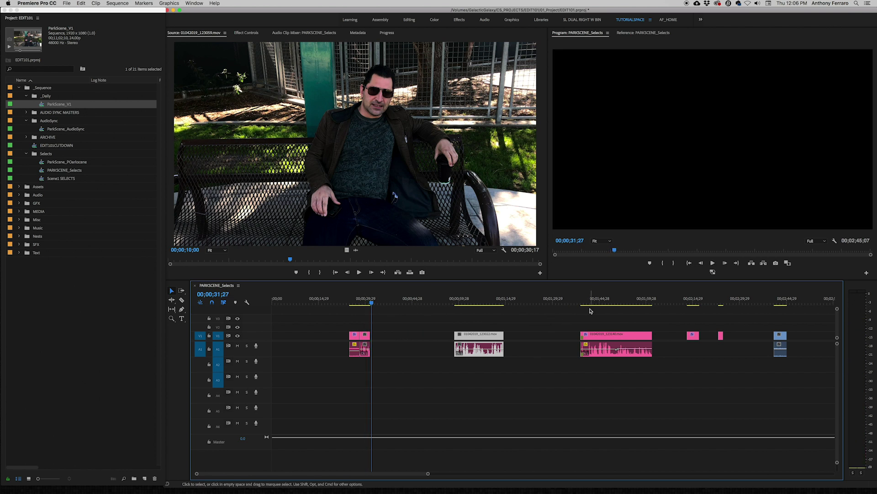
Split the close-up clip's video and audio at 00;01;44;17 with the Razor tool
left_click_drag(583, 306, 596, 362)
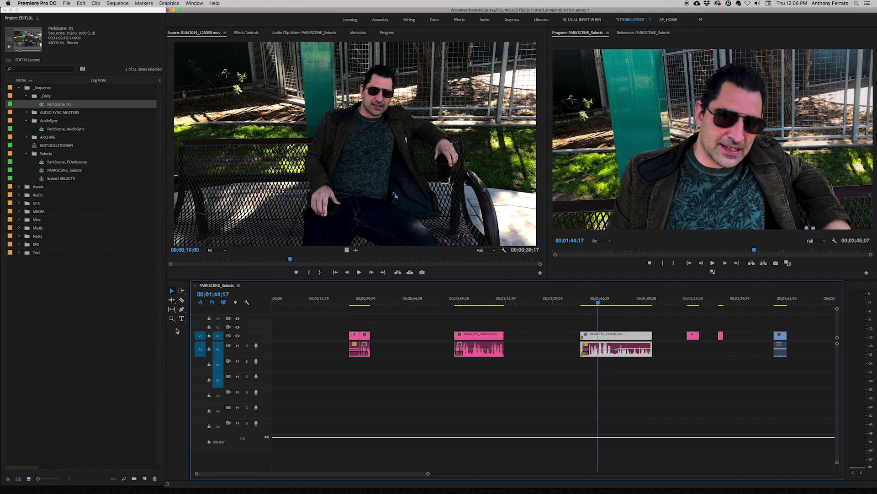
left_click(183, 301)
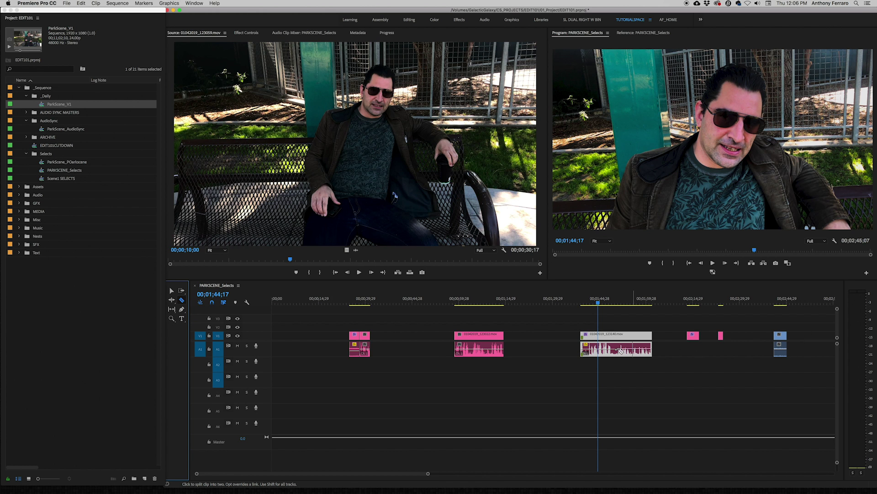
left_click(601, 344)
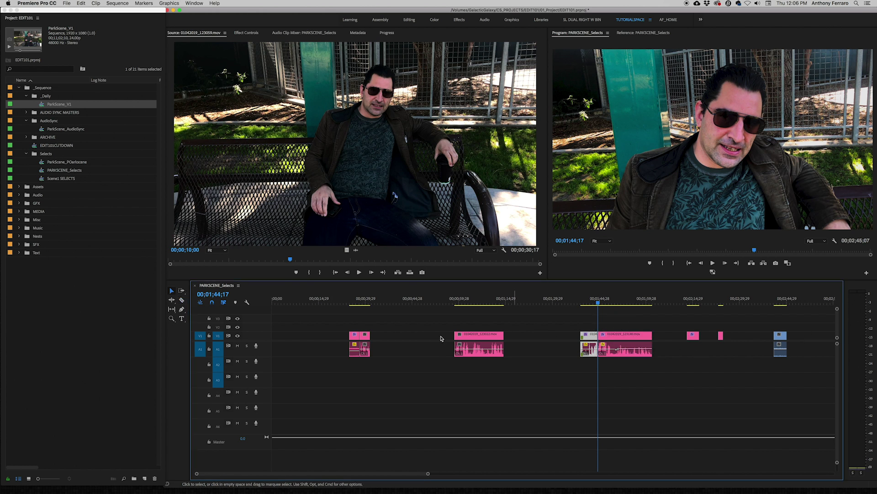
Move the opening pair of clips to about 00;00;13, butt the close-up's second part against their end, and play from the join
left_click_drag(357, 337, 321, 338)
left_click(621, 343)
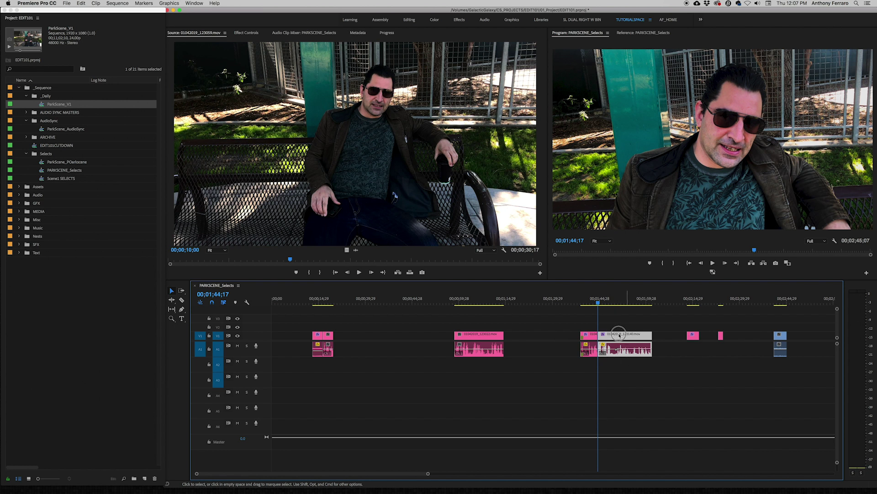
left_click_drag(619, 334, 363, 336)
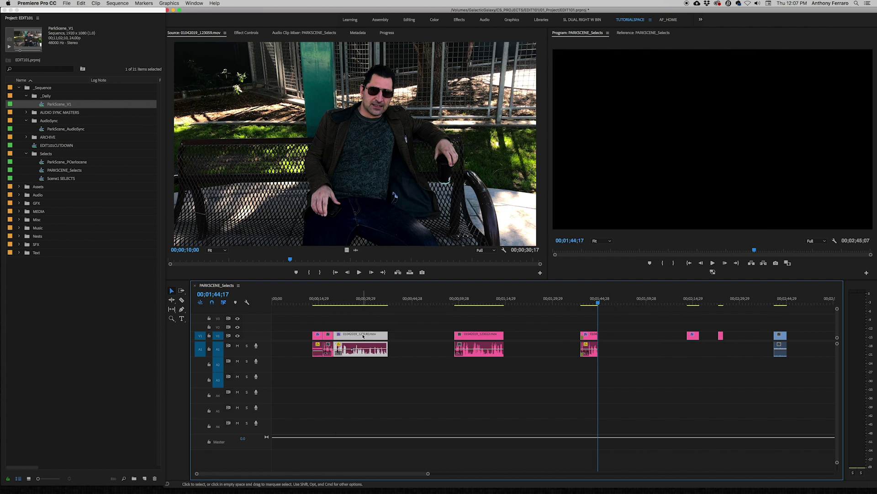
left_click(332, 303)
key("space")
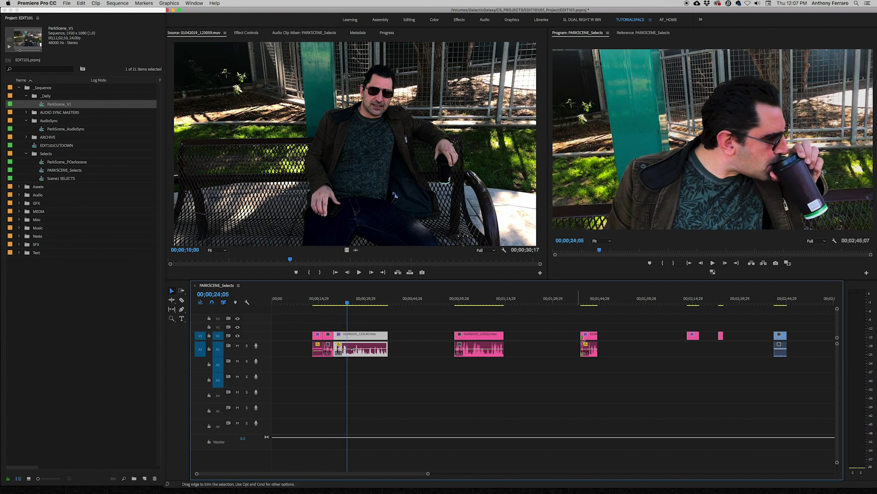
Select the short cup cutaway on V1 near 00;02;23 and match its frame at 00;02;23;27 in the source monitor
left_click_drag(686, 300, 719, 284)
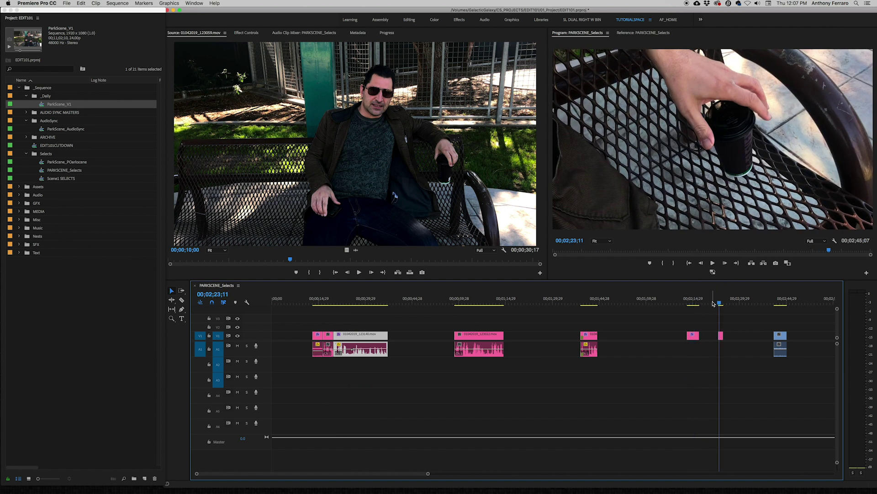
left_click(721, 336)
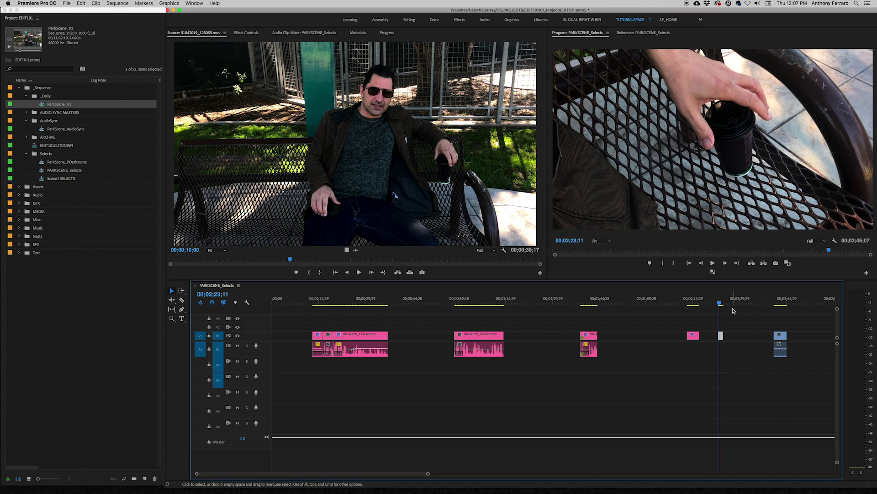
left_click_drag(720, 303, 722, 304)
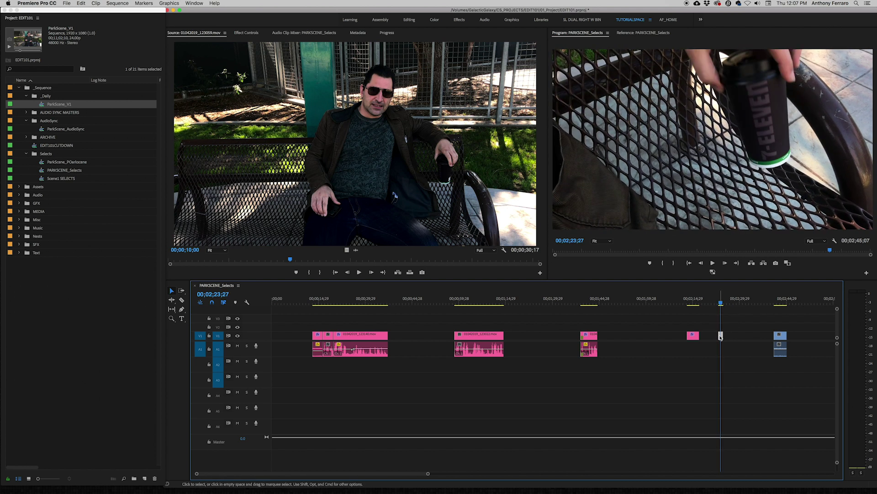
key("f")
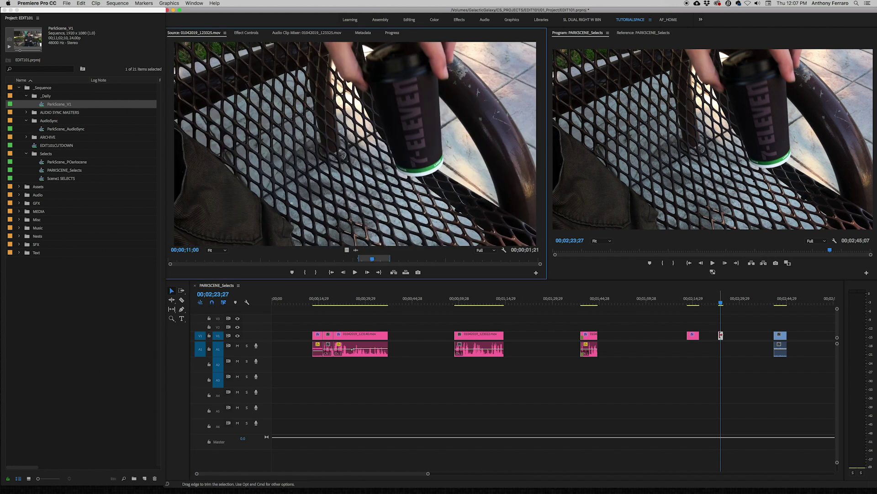
Scrub the cup cutaway's source through the lifting action to the end of its marked range at 00;00;11;28
left_click_drag(371, 262, 376, 263)
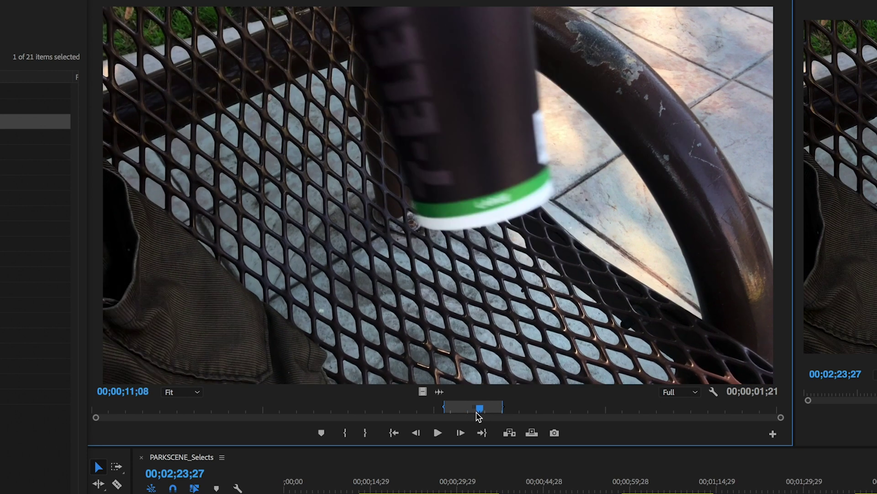
key("Right")
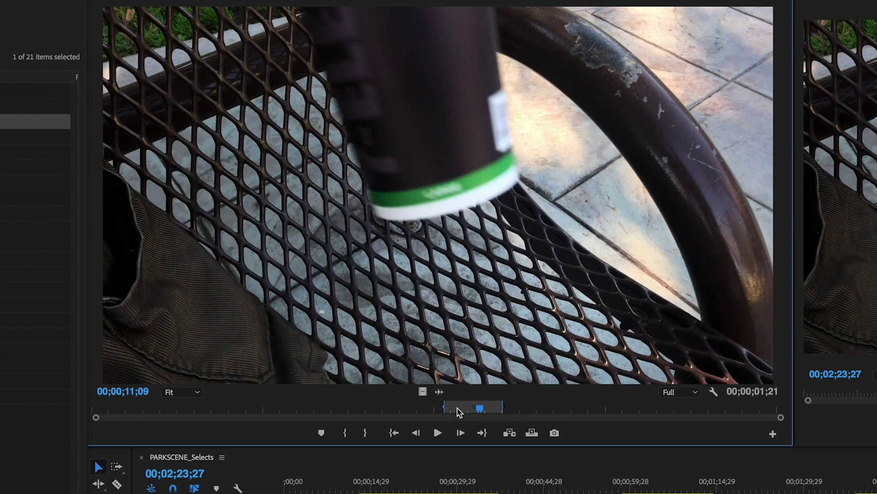
left_click_drag(479, 411, 502, 406)
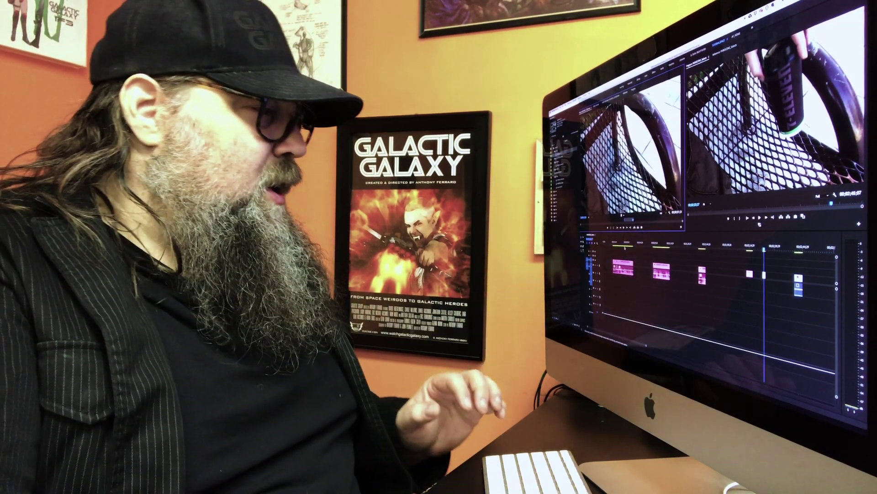
key("shift+3")
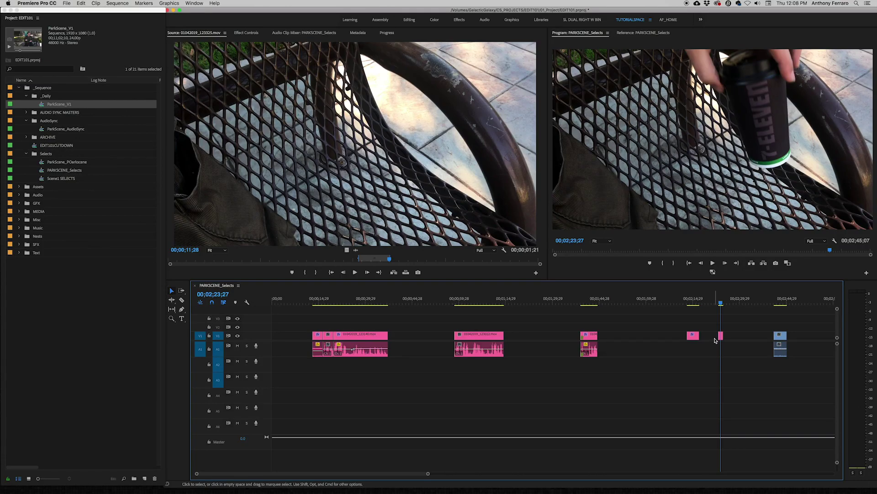
Move the cup cutaway 01042019_123325.mov onto V2 above 01042019_123140.mov at about 00;00;23;15 and play from 00;00;22;06
left_click_drag(721, 336, 345, 323)
left_click(342, 303)
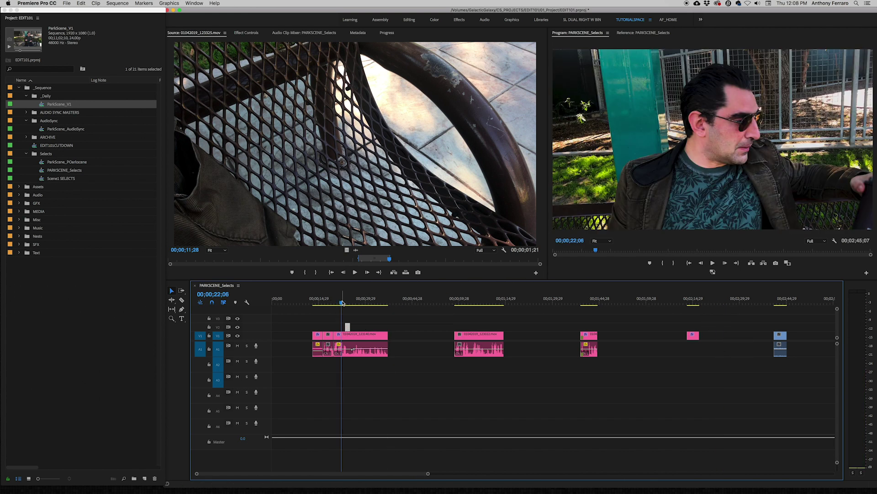
key("=")
key("=")
key("=")
key("space")
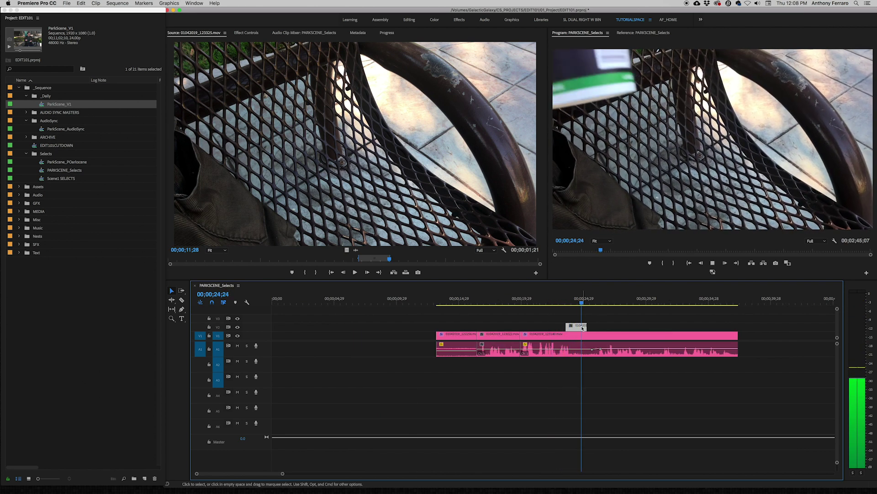
Move the cup cutaway on V2 earlier to start at 00;00;21;08, checking its action in the source and playing across the placement
left_click_drag(581, 325, 561, 329)
left_click(513, 298)
key("space")
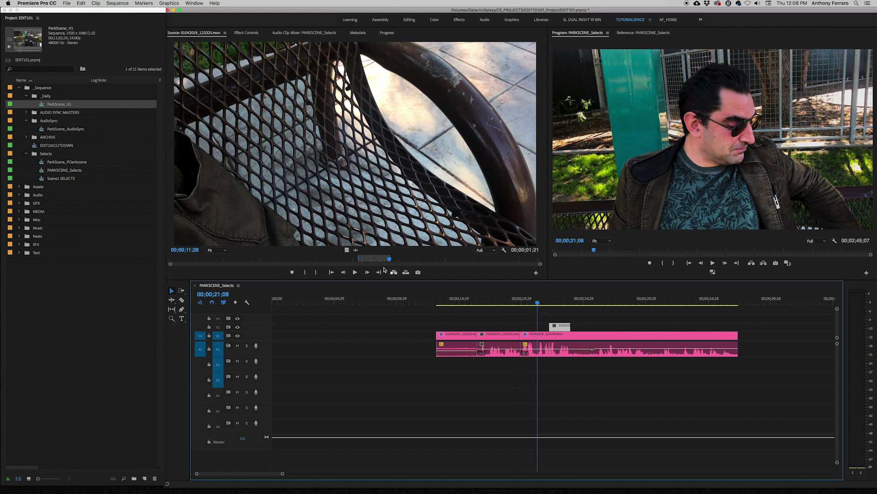
left_click_drag(370, 260, 361, 261)
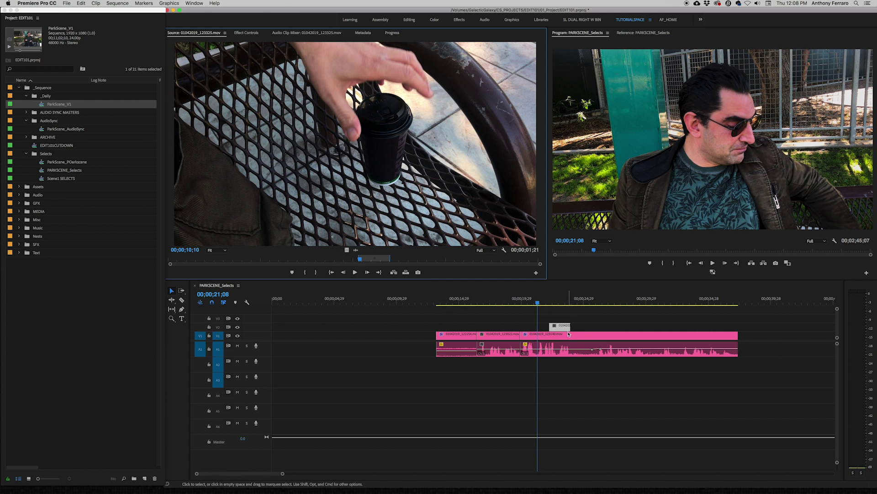
left_click_drag(567, 330, 556, 328)
left_click(530, 301)
key("space")
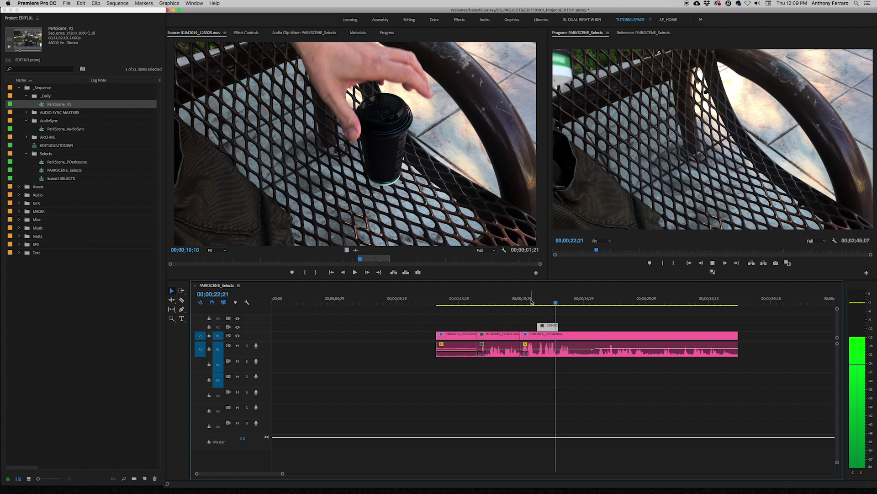
key("space")
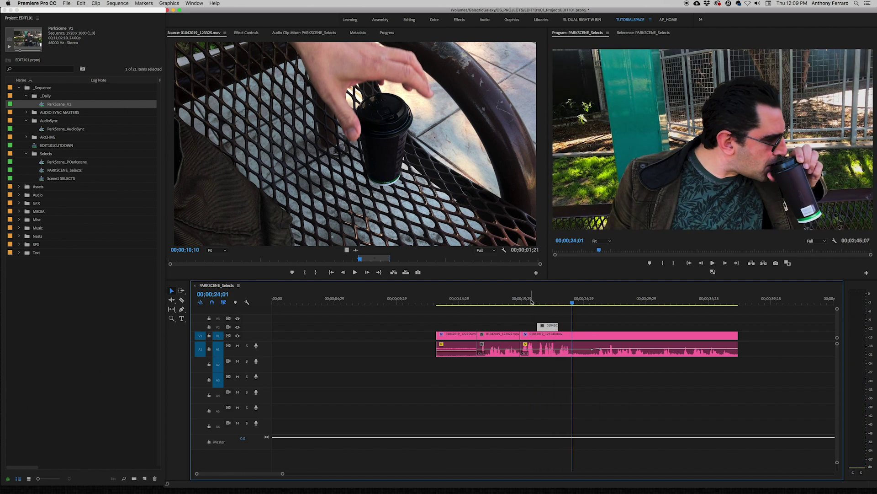
Replay the cup cutaway from 00;00;21;01 and shift the clip slightly later on V2
left_click(536, 302)
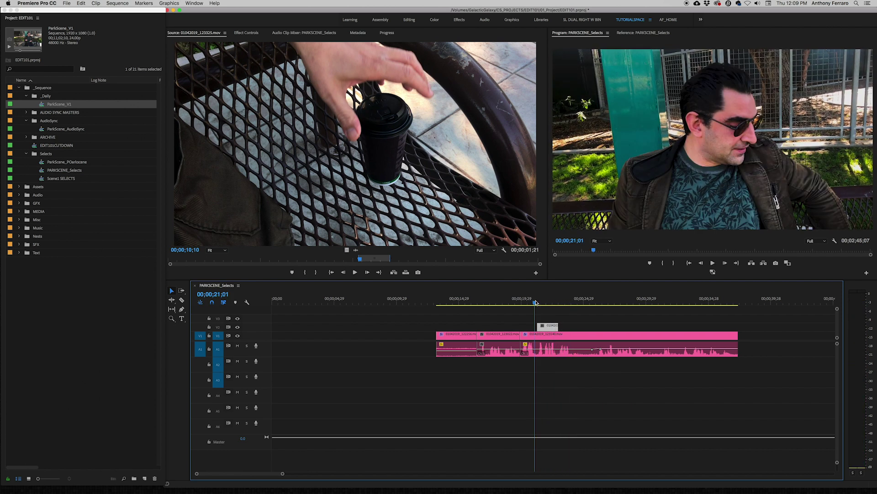
key("space")
key("space")
left_click_drag(553, 331, 554, 330)
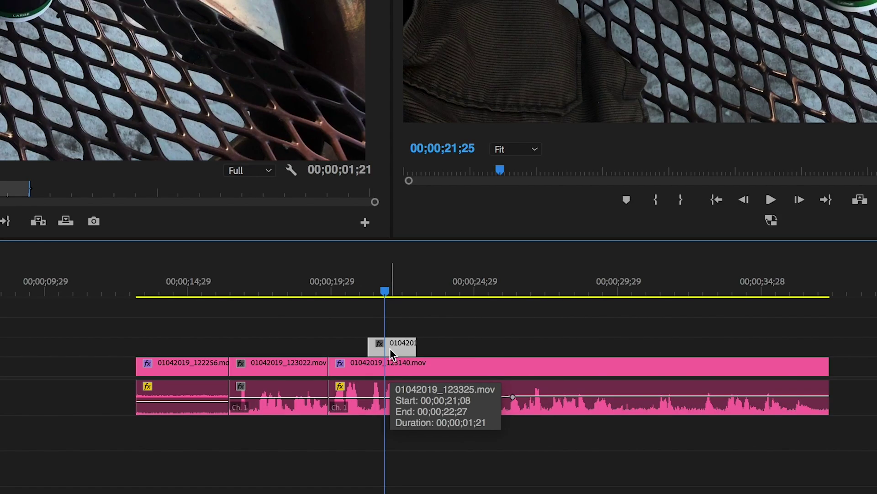
left_click_drag(390, 352, 392, 352)
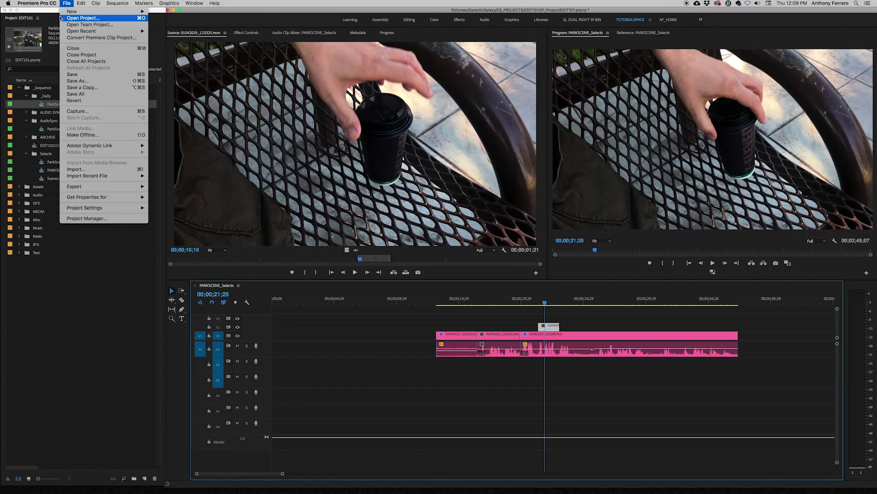
Open the keyboard shortcuts settings and search the commands for "nudge"
mouse_move(37, 4)
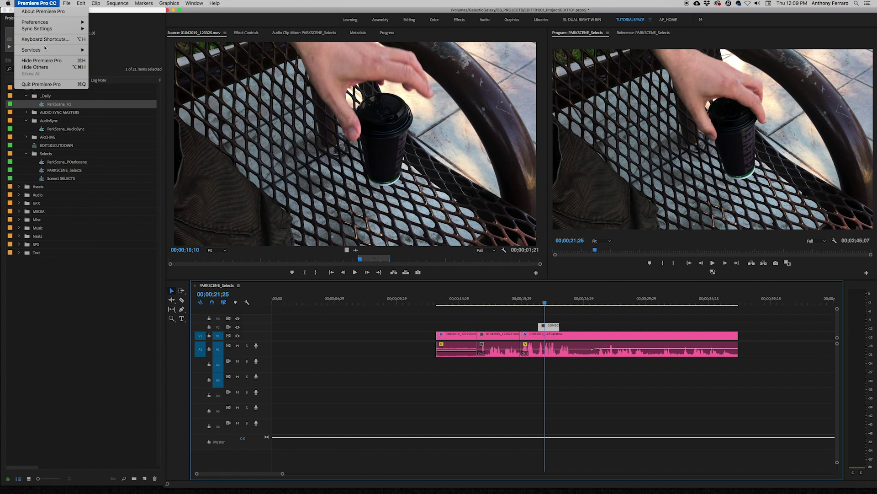
left_click(51, 41)
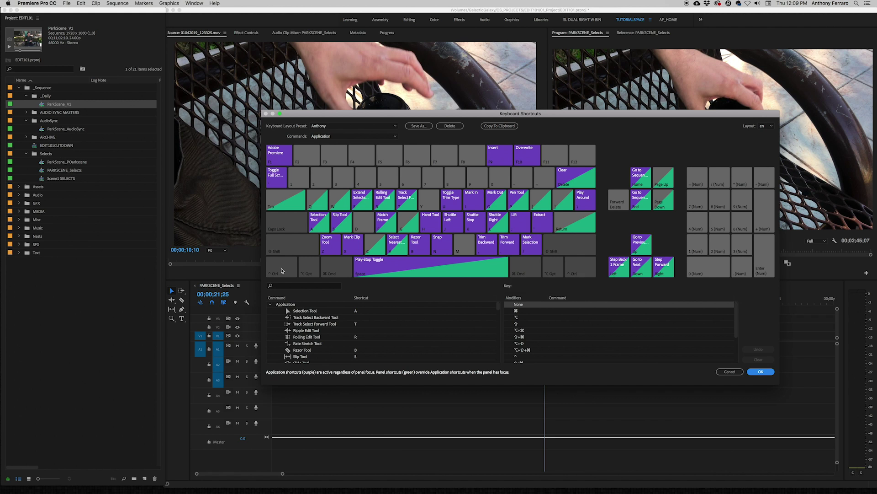
type("nudge")
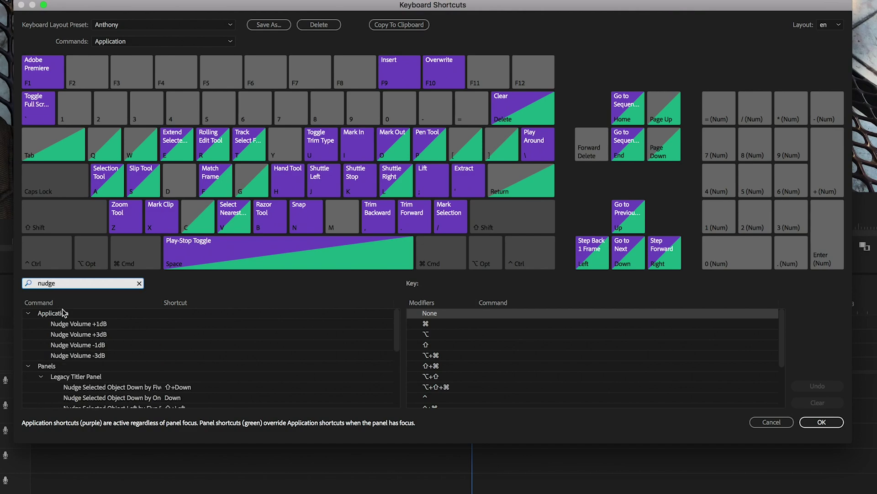
Look up the Timeline shortcuts for nudging a clip selection by one and five frames, and close the shortcuts settings
scroll(105, 373, "down", 2)
scroll(125, 380, "down", 2)
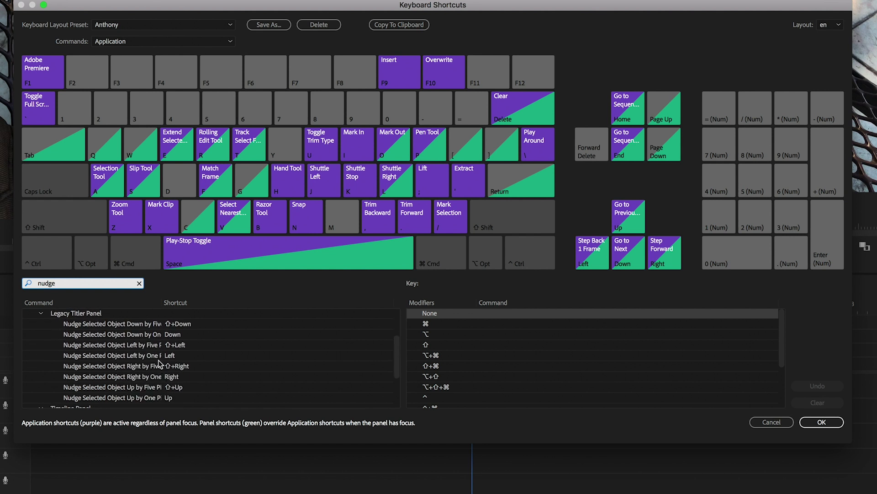
scroll(167, 381, "up", 1)
scroll(155, 381, "down", 3)
scroll(136, 382, "down", 1)
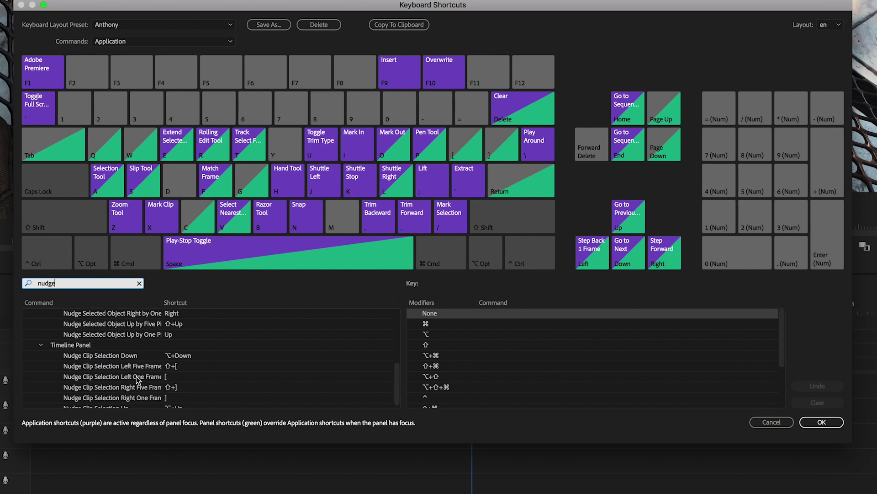
scroll(136, 377, "down", 1)
left_click(137, 363)
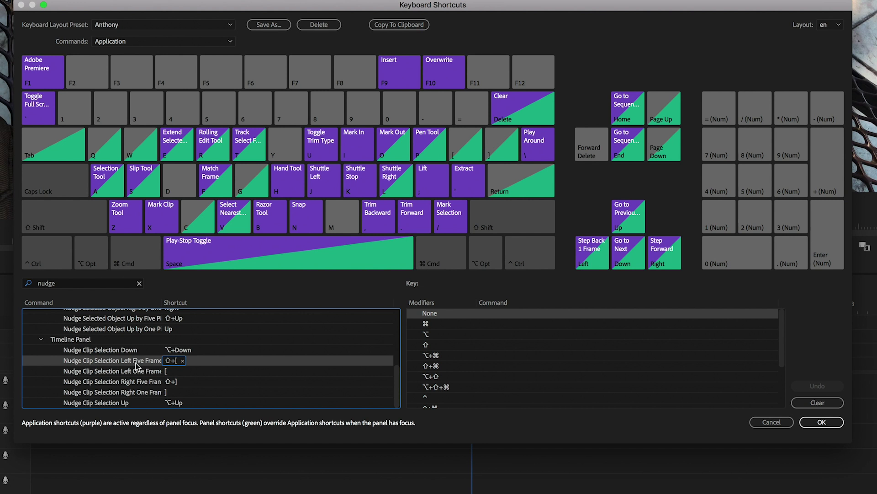
left_click(136, 373)
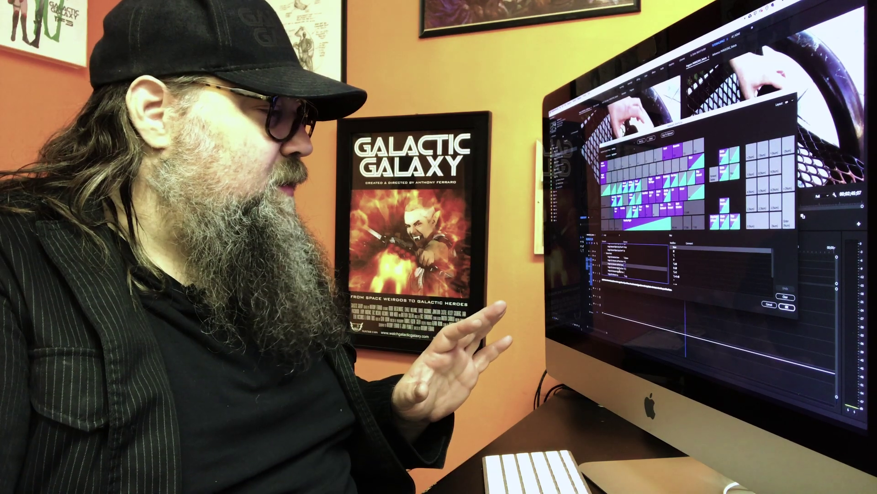
left_click(785, 307)
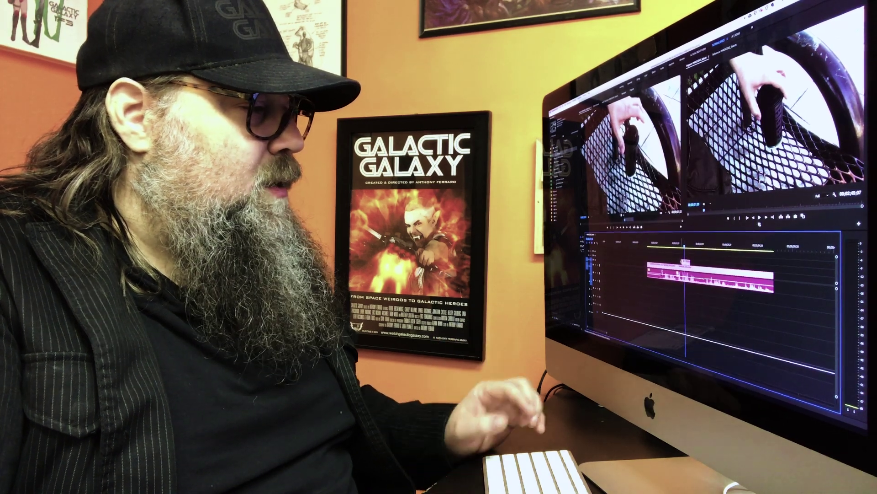
Nudge the cup cutaway slightly later on V2 over the close-up clip
left_click_drag(686, 262, 687, 265)
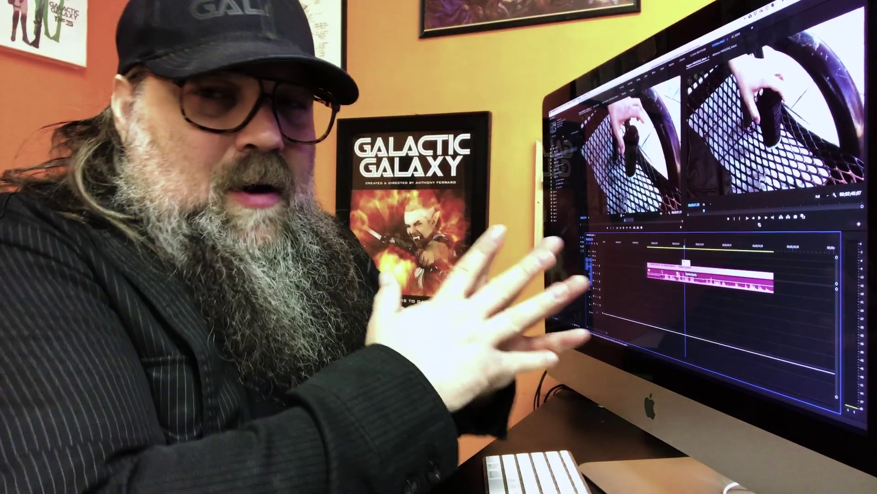